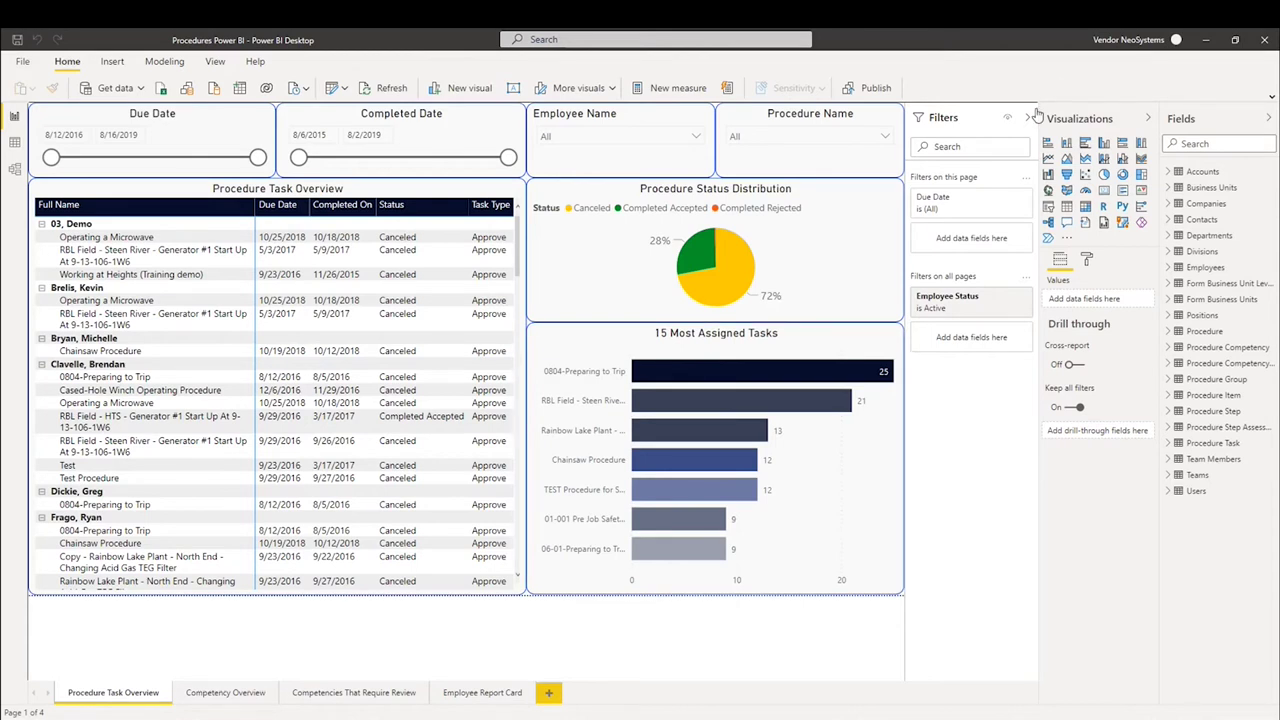
# Collapse the Visualizations, Fields and Filters panes so the Procedure Task Overview canvas fills the window
pyautogui.click(1147, 118)
pyautogui.click(1268, 118)
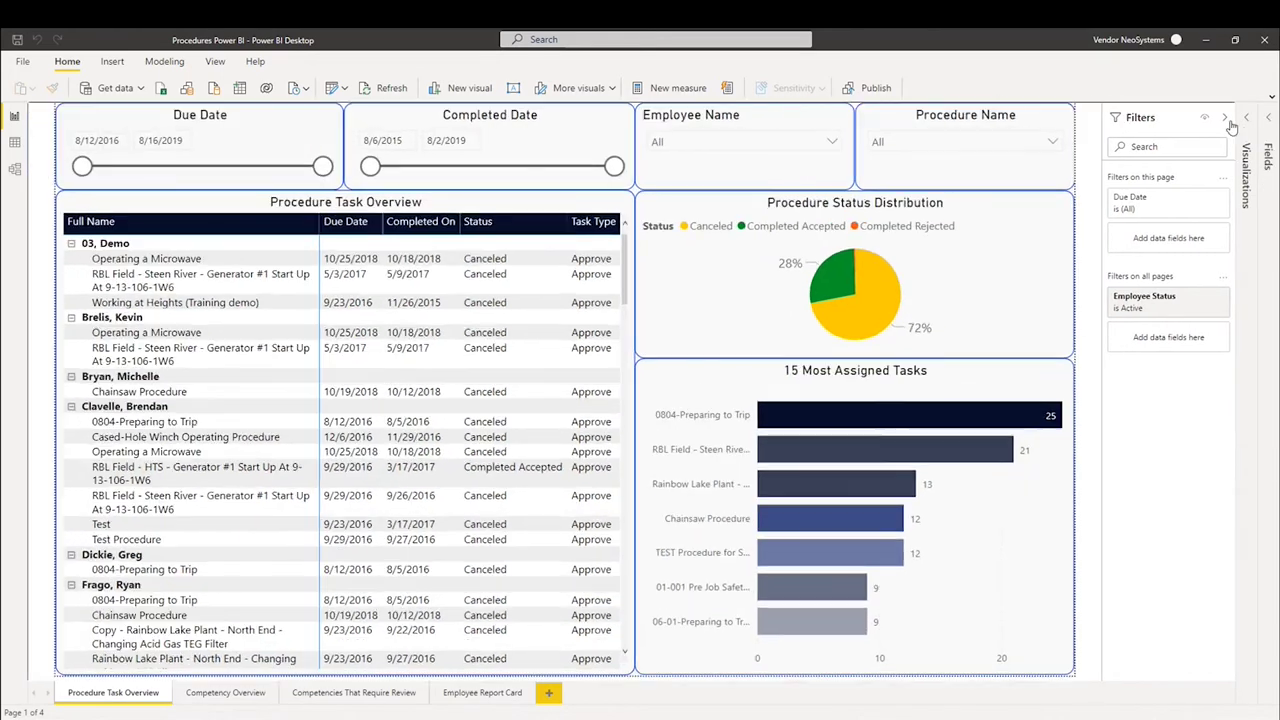
pyautogui.click(1226, 118)
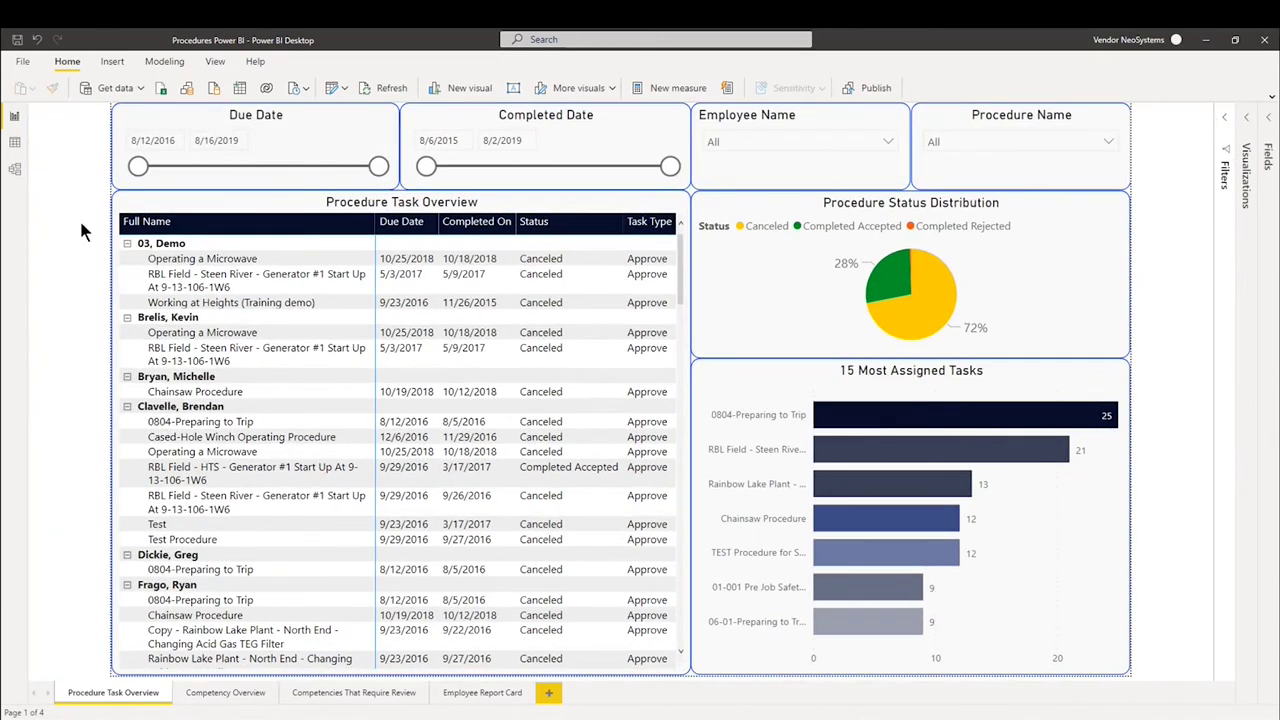
# Switch to Model view and zoom the diagram out to see all tables, then back in
pyautogui.click(20, 174)
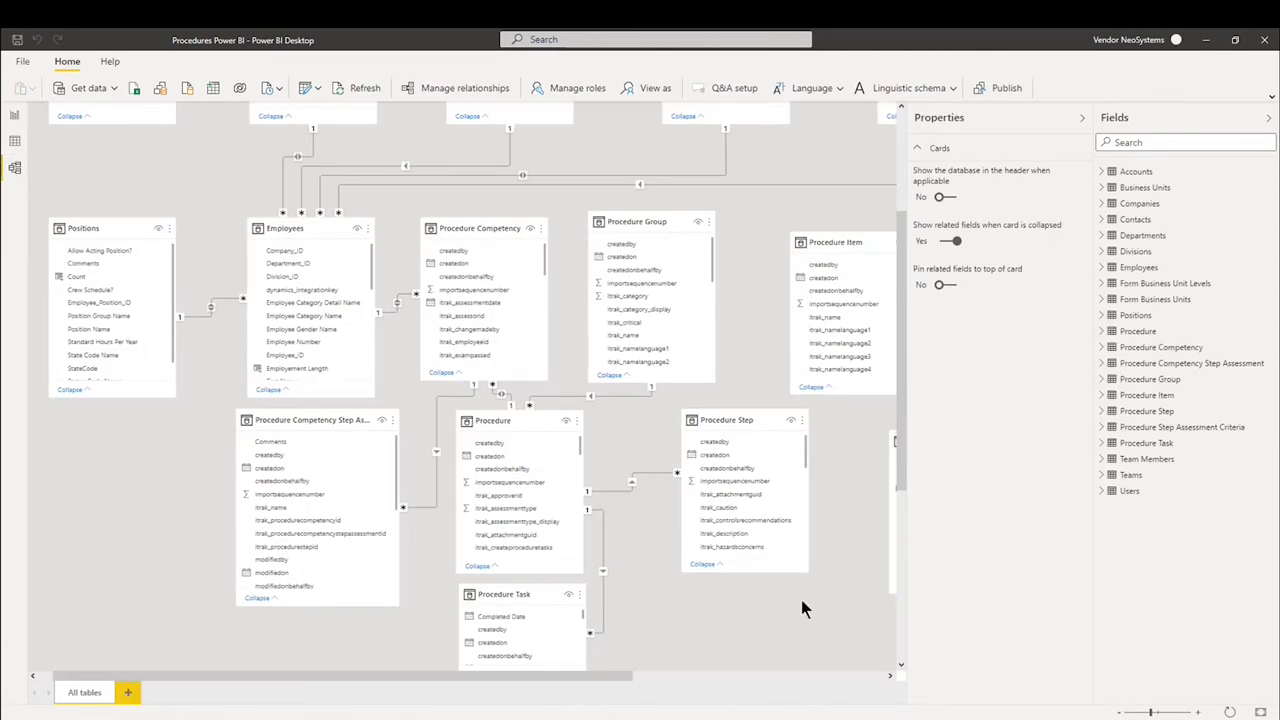
pyautogui.click(1118, 712)
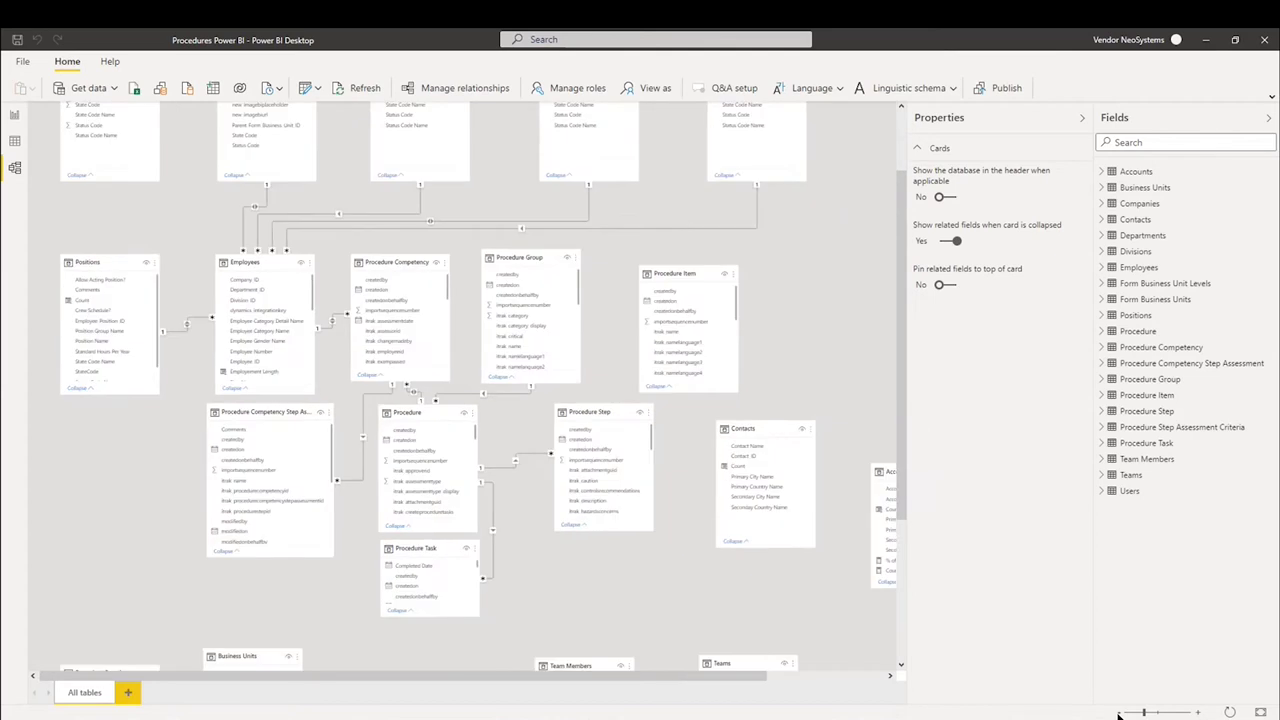
pyautogui.click(1118, 712)
pyautogui.scroll(-1, 813, 481)
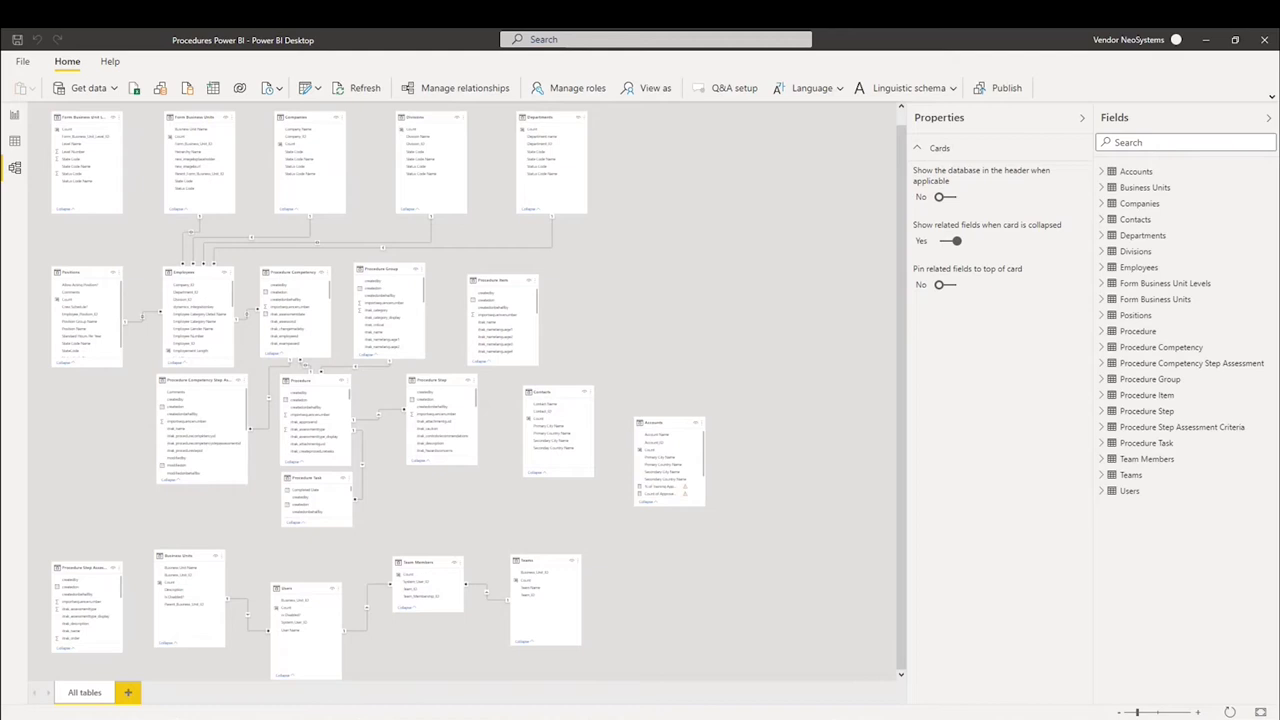
pyautogui.click(1145, 714)
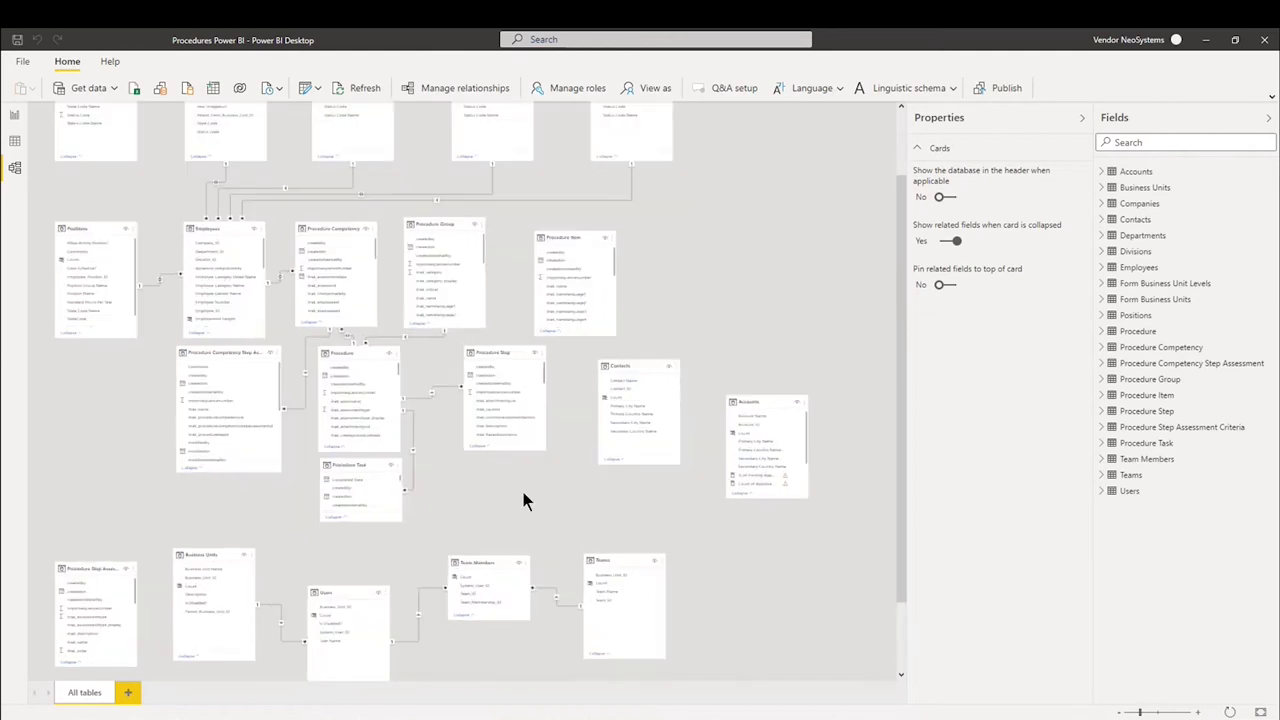
pyautogui.scroll(1, 523, 492)
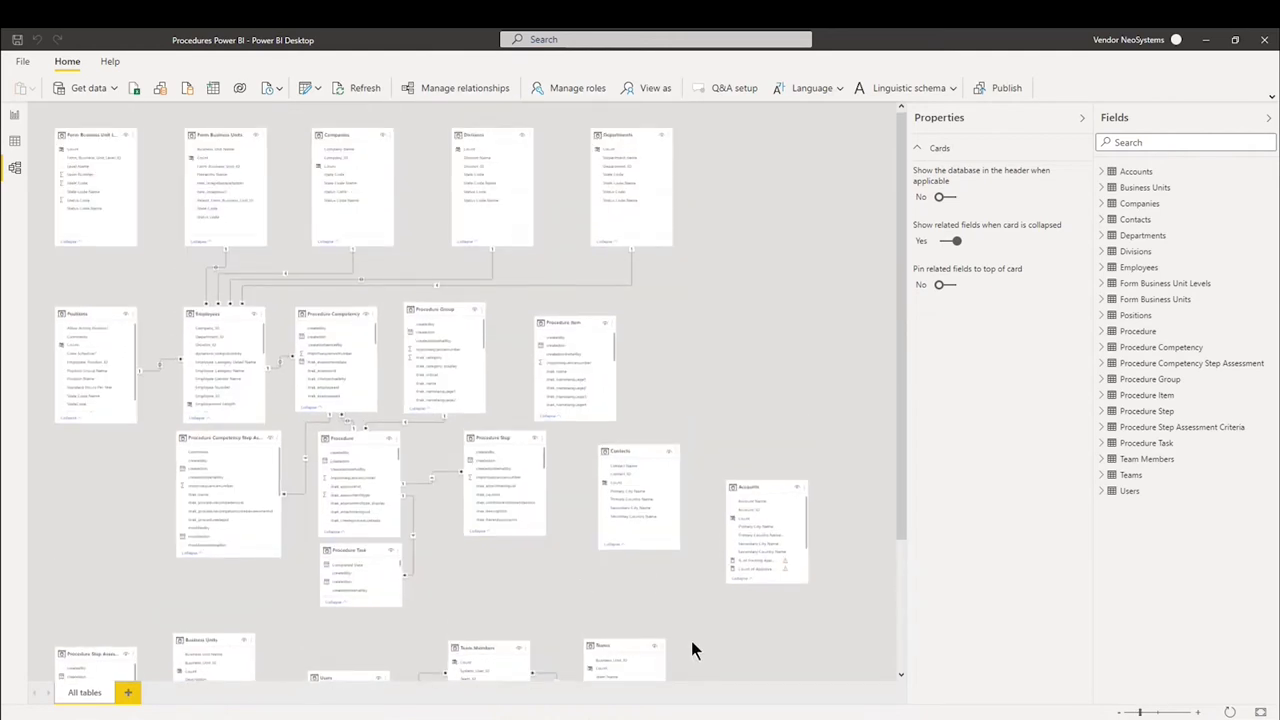
pyautogui.scroll(-1, 664, 584)
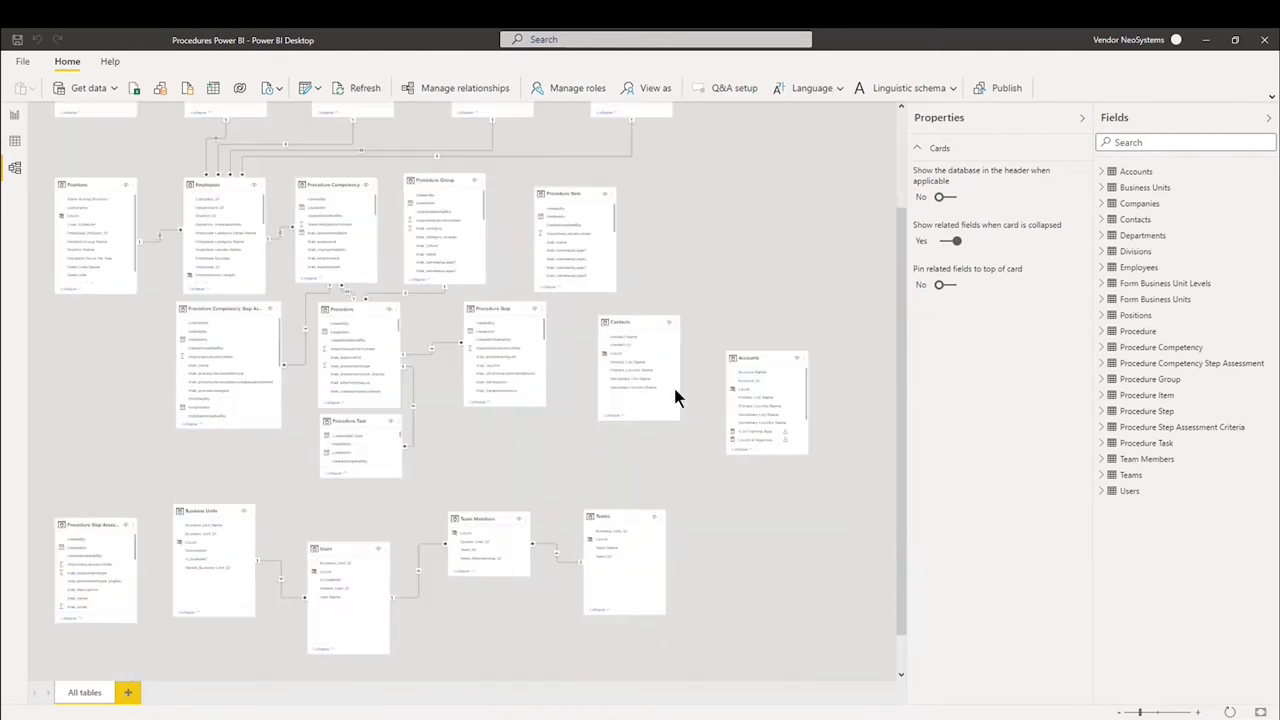
pyautogui.click(1147, 712)
# Pan the diagram to inspect the Accounts, Positions, Employees and Procedure Group tables
pyautogui.moveTo(560, 455); pyautogui.dragTo(710, 546)
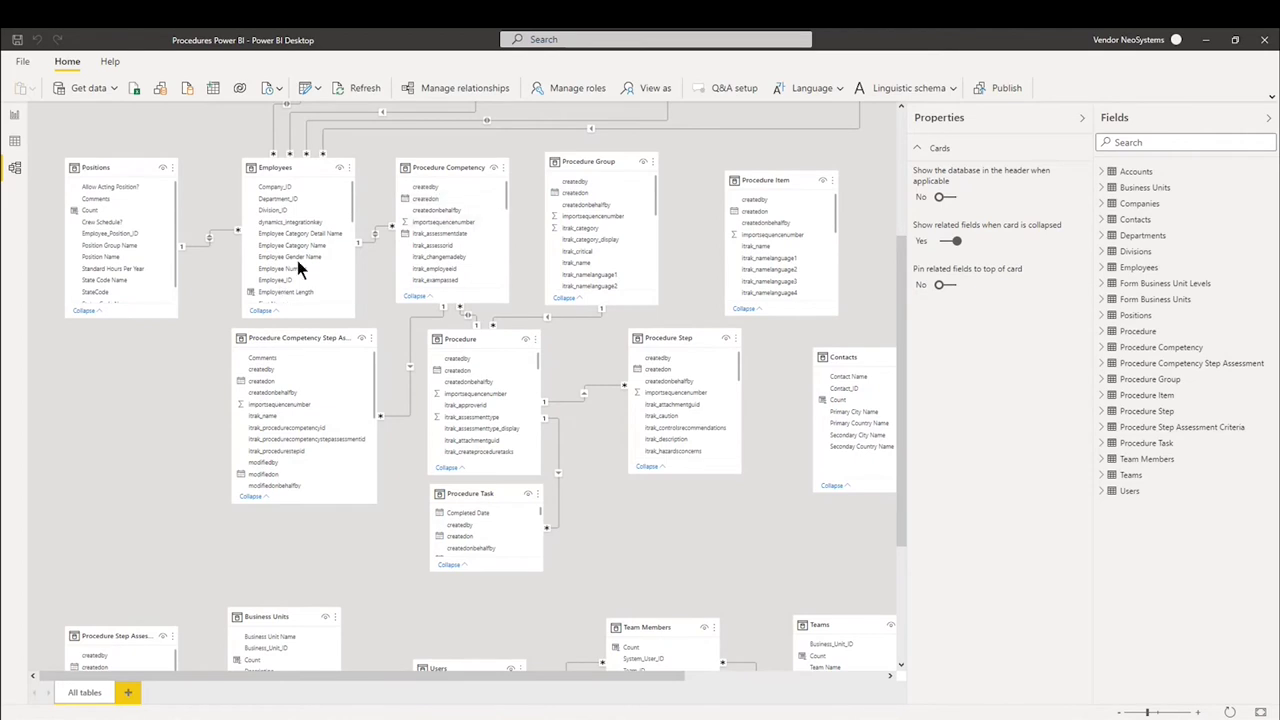
pyautogui.moveTo(850, 269); pyautogui.dragTo(864, 475)
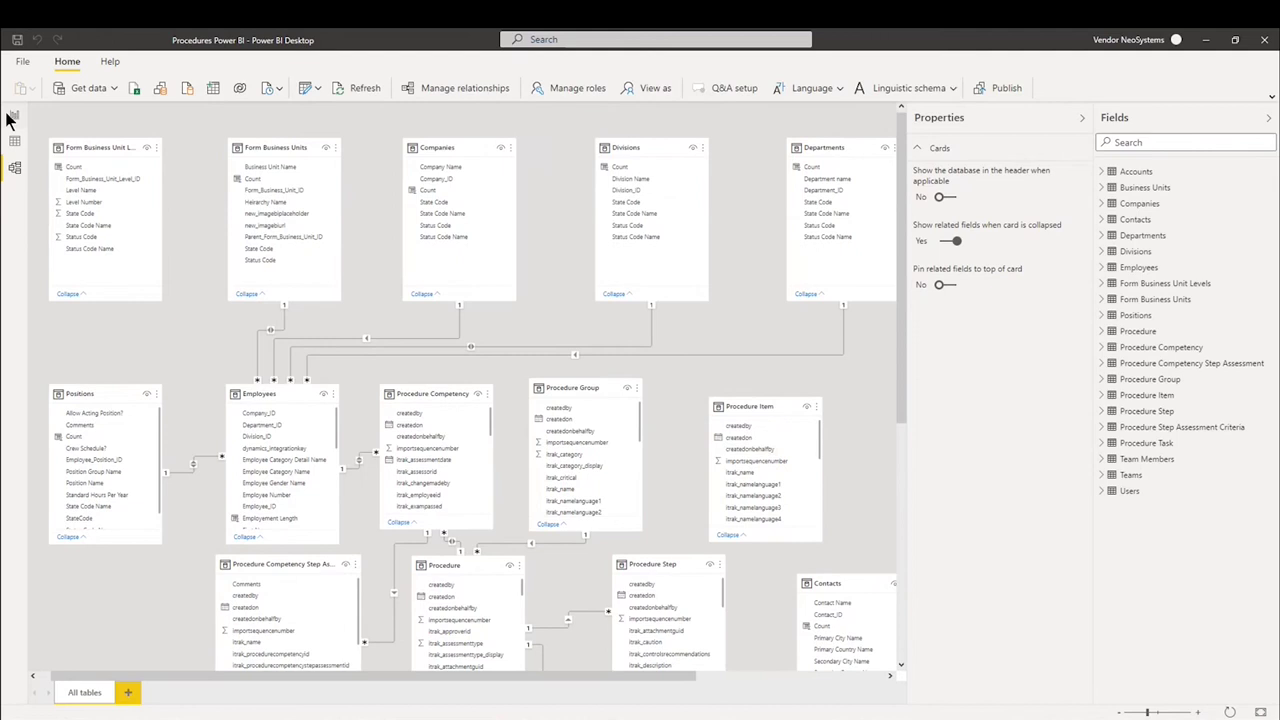
pyautogui.moveTo(157, 327); pyautogui.dragTo(42, 45)
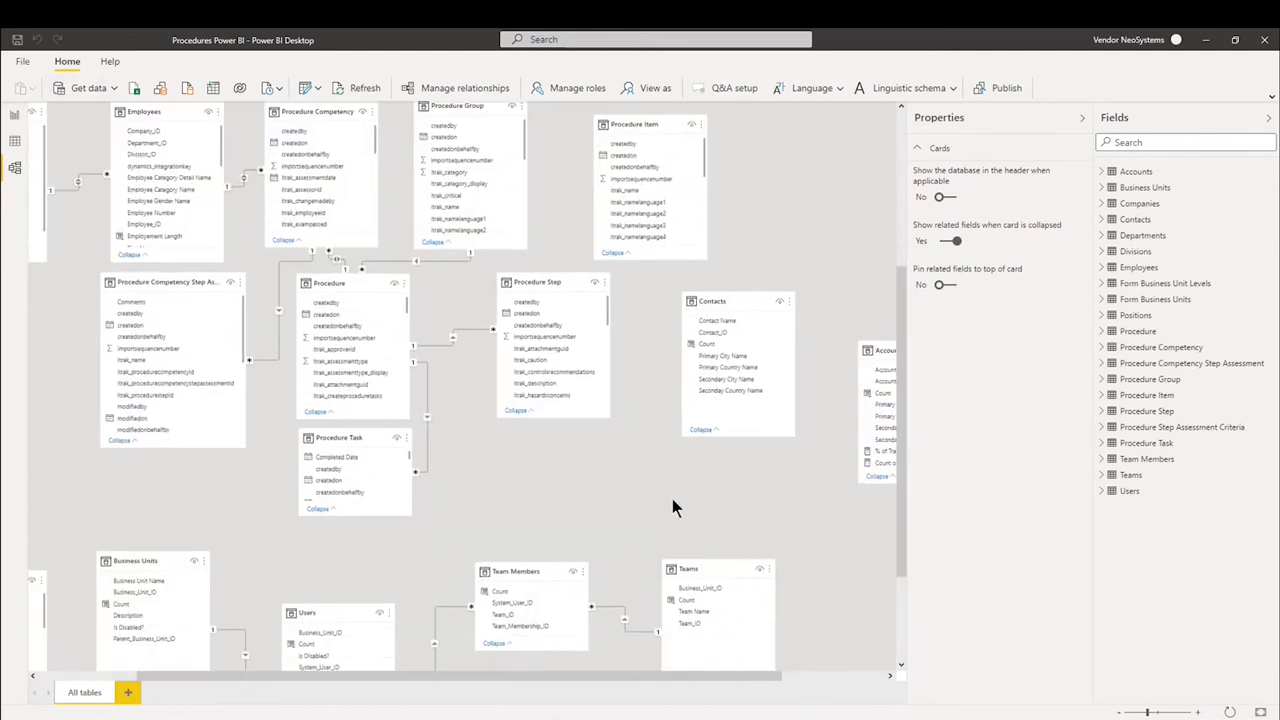
pyautogui.moveTo(672, 508); pyautogui.dragTo(559, 383)
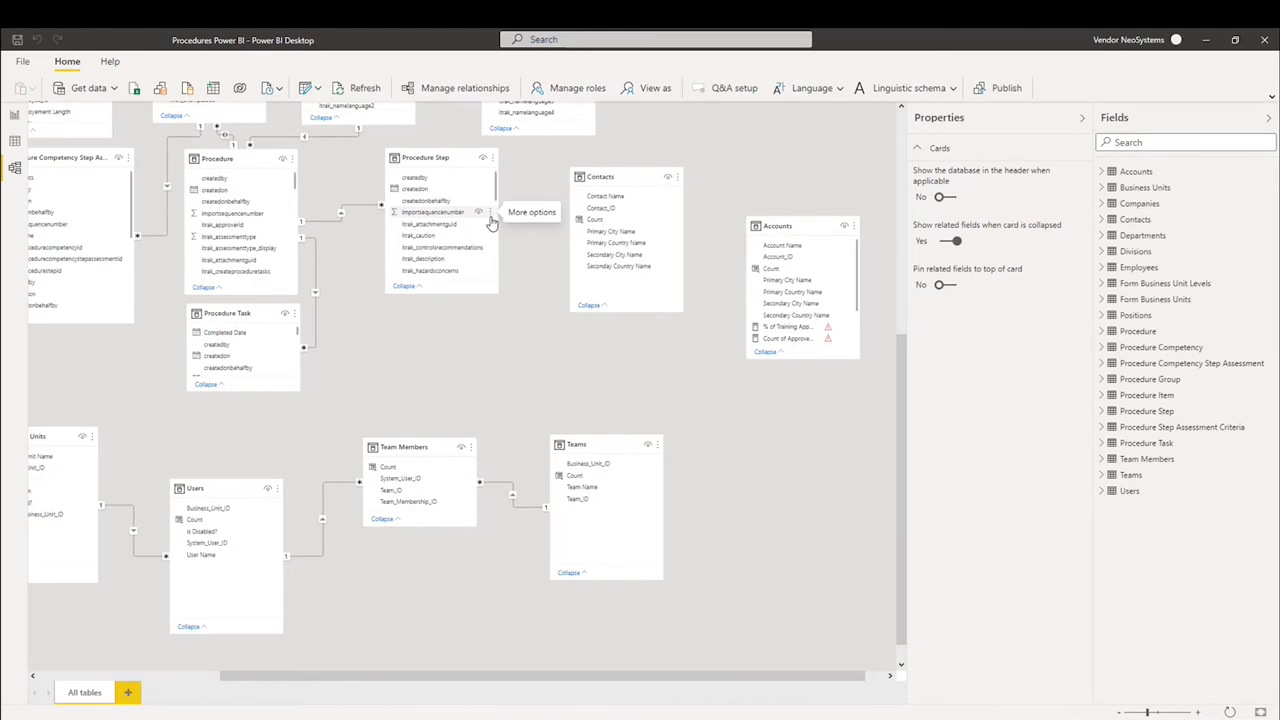
pyautogui.moveTo(588, 386); pyautogui.dragTo(824, 550)
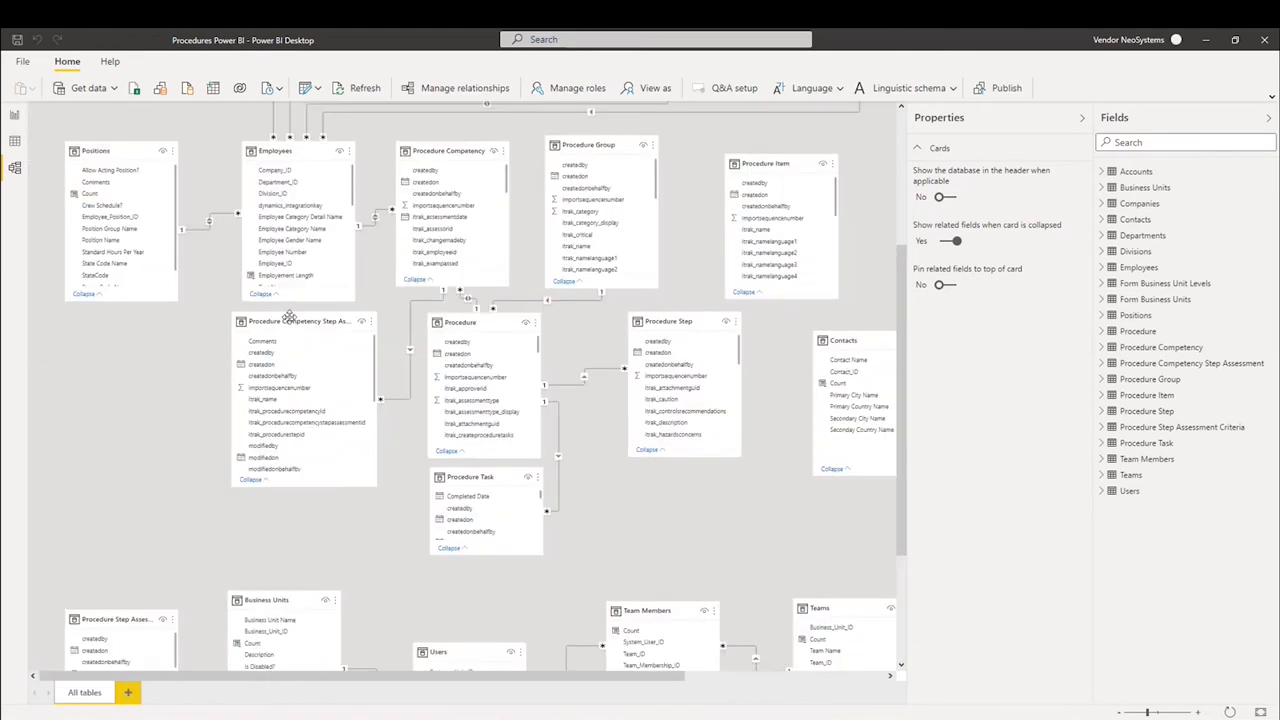
# Back in Report view, set the Due Date start to 9/20/2017 and Completed Date start to 2/28/2017
pyautogui.click(16, 118)
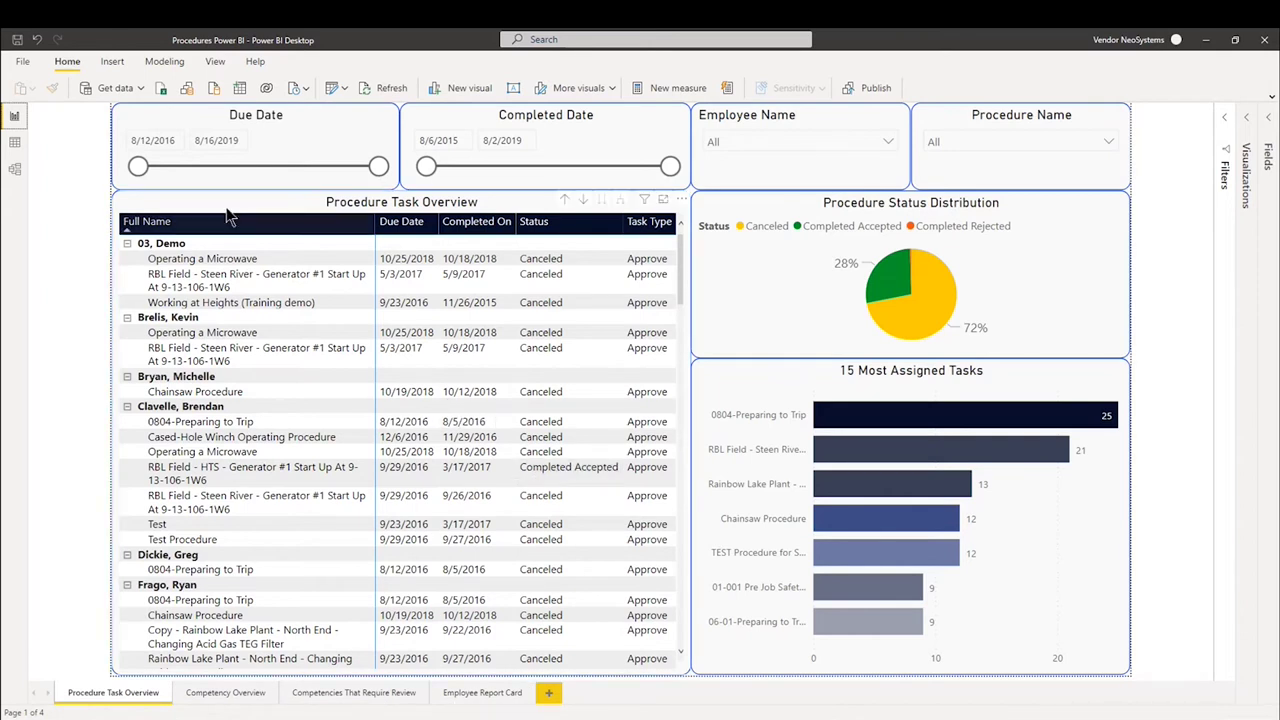
pyautogui.moveTo(137, 166)
pyautogui.mouseDown()
pyautogui.moveTo(229, 167)
pyautogui.moveTo(137, 166)
pyautogui.mouseUp()
pyautogui.moveTo(426, 166)
pyautogui.mouseDown()
pyautogui.moveTo(522, 170)
pyautogui.moveTo(426, 166)
pyautogui.mouseUp()
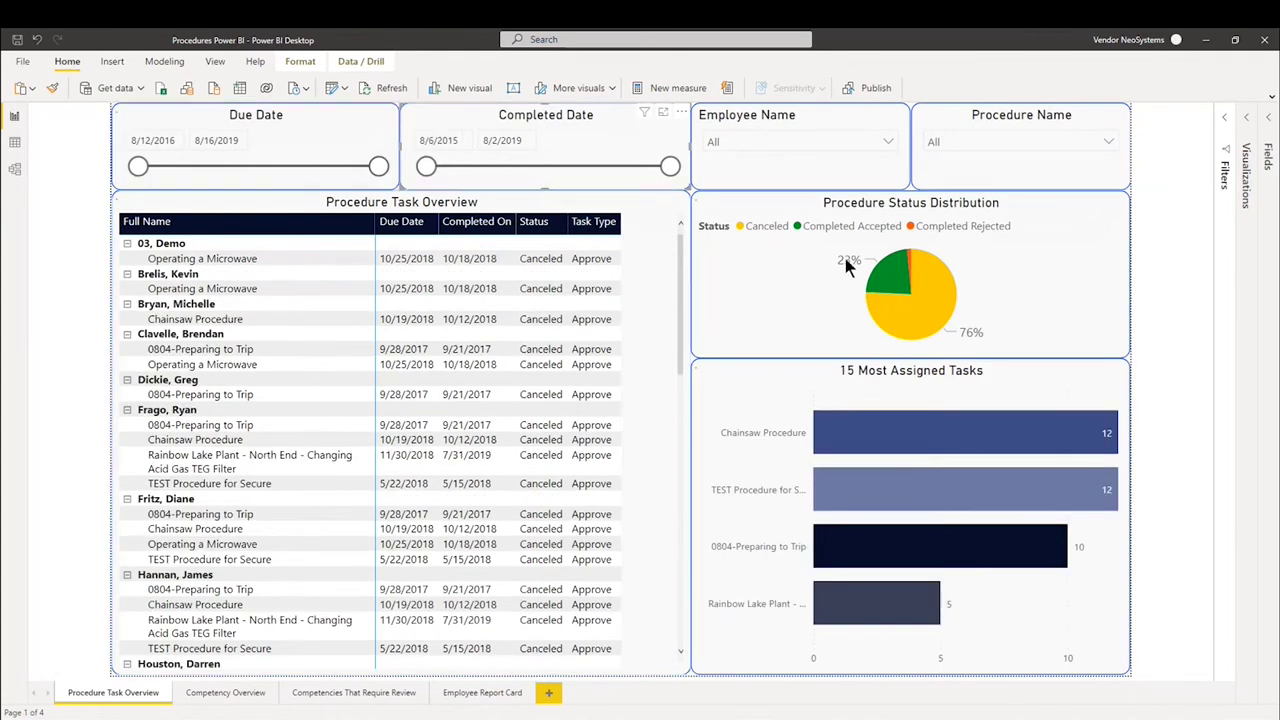
# Filter the Employee Name slicer to Operator, Field, leaving the Procedure Name slicer unchanged
pyautogui.click(831, 141)
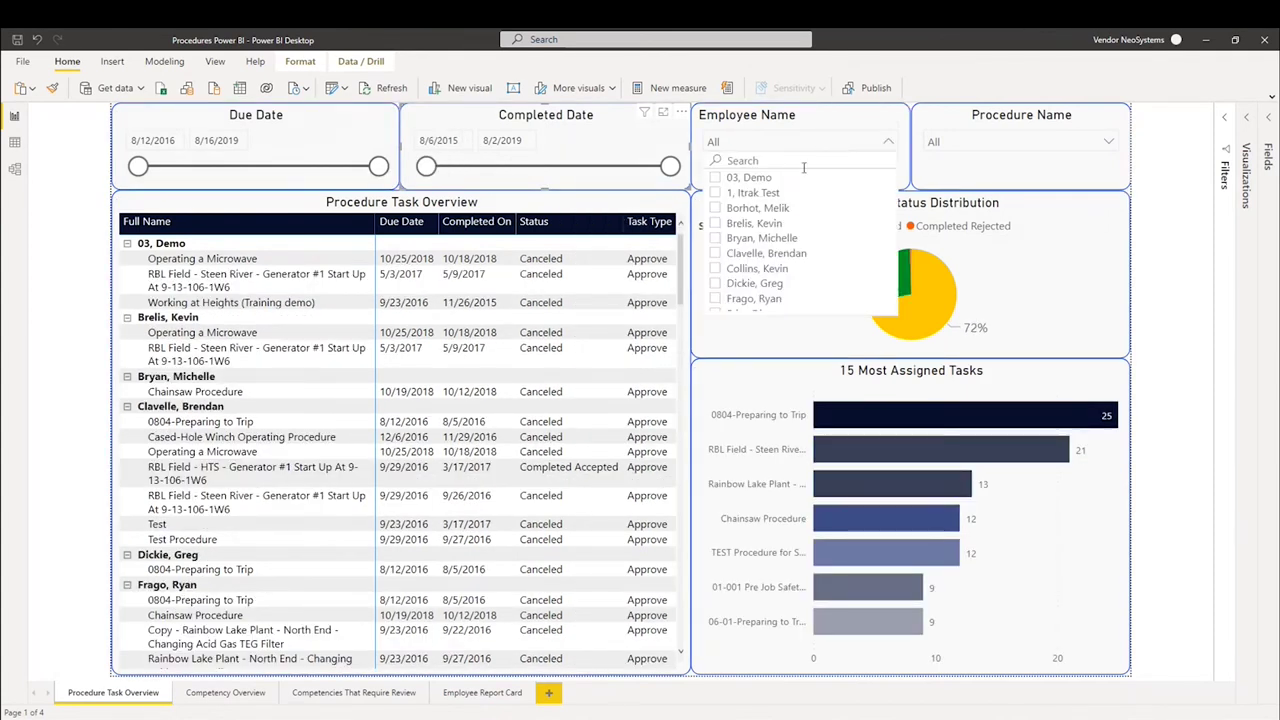
pyautogui.scroll(-2, 790, 220)
pyautogui.scroll(-2, 791, 220)
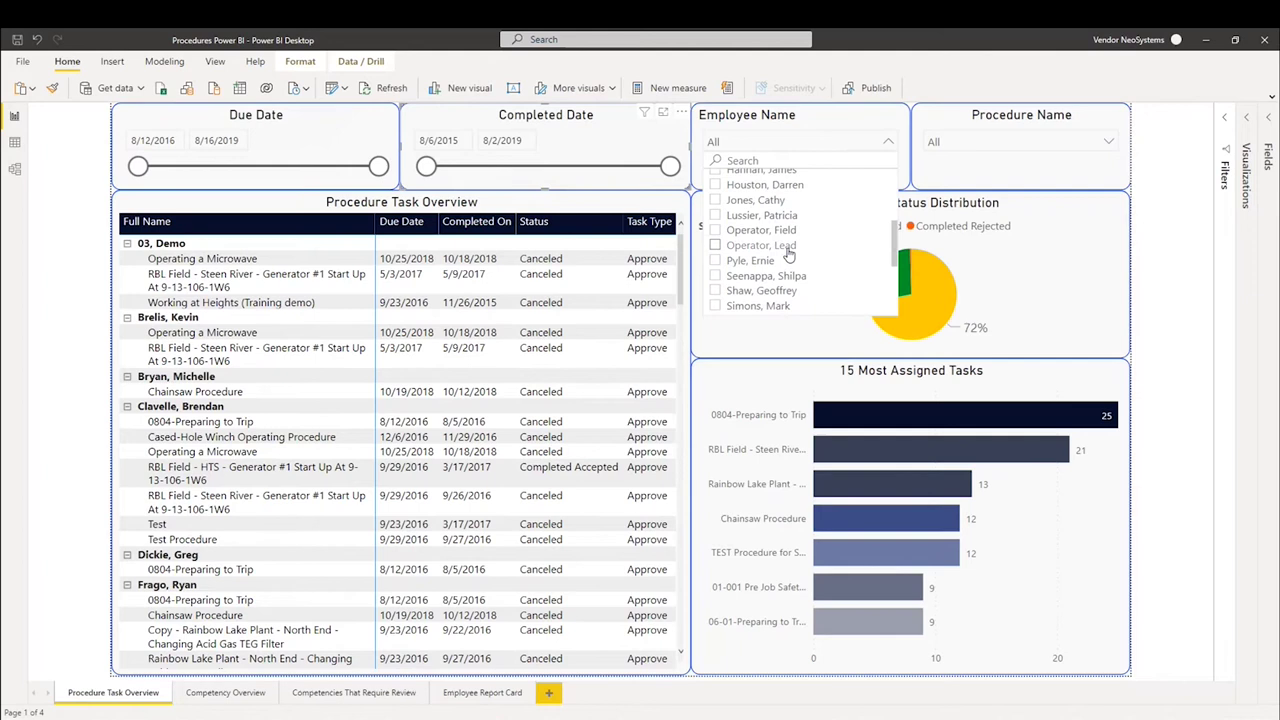
pyautogui.click(782, 245)
pyautogui.click(784, 231)
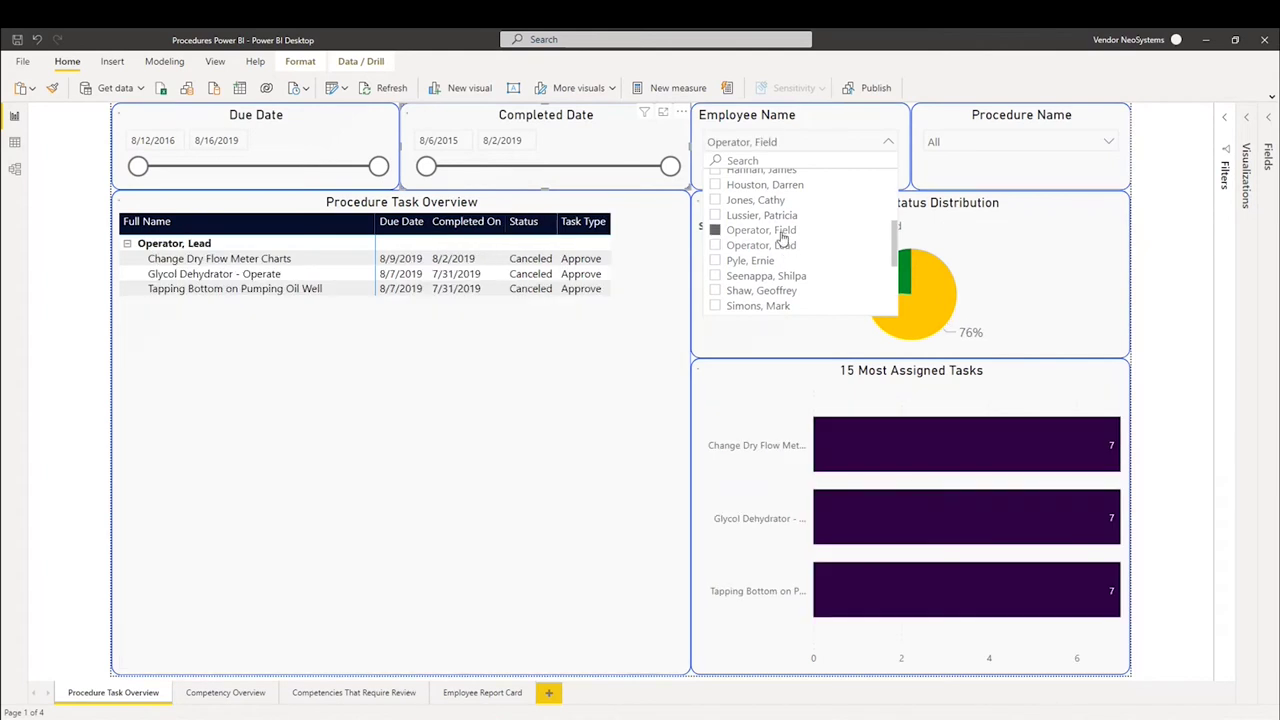
pyautogui.click(806, 140)
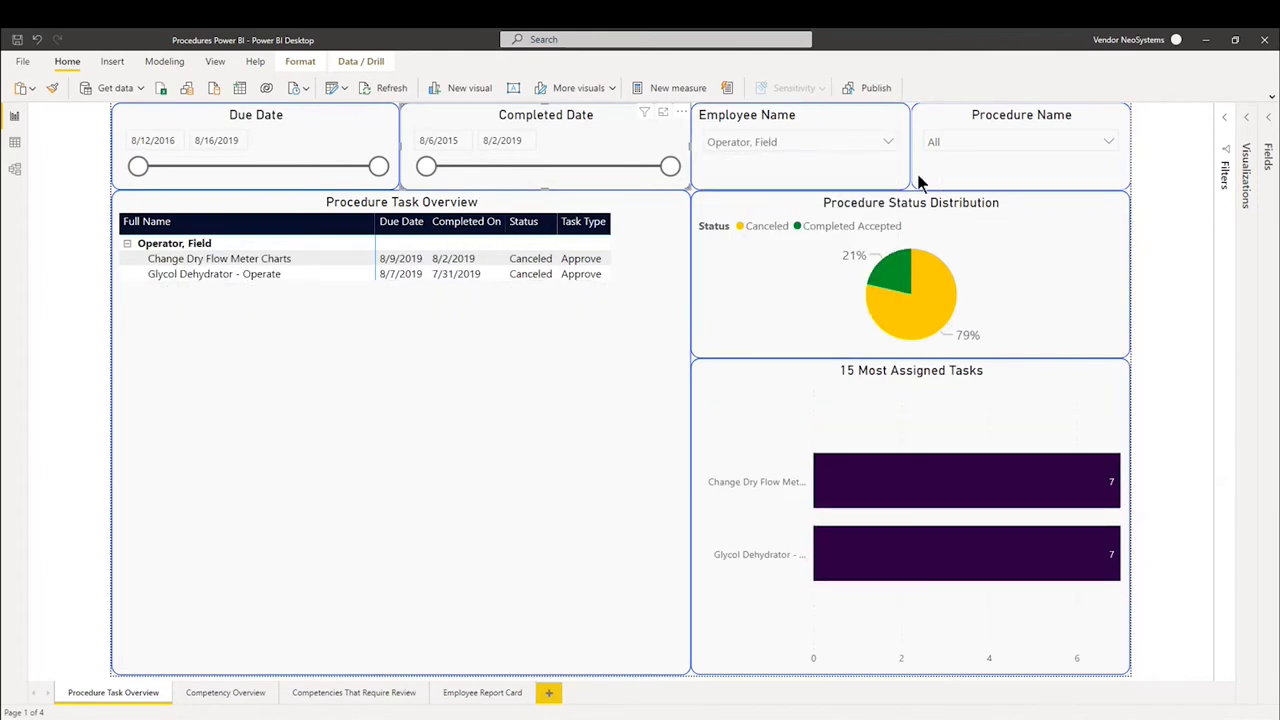
pyautogui.click(962, 152)
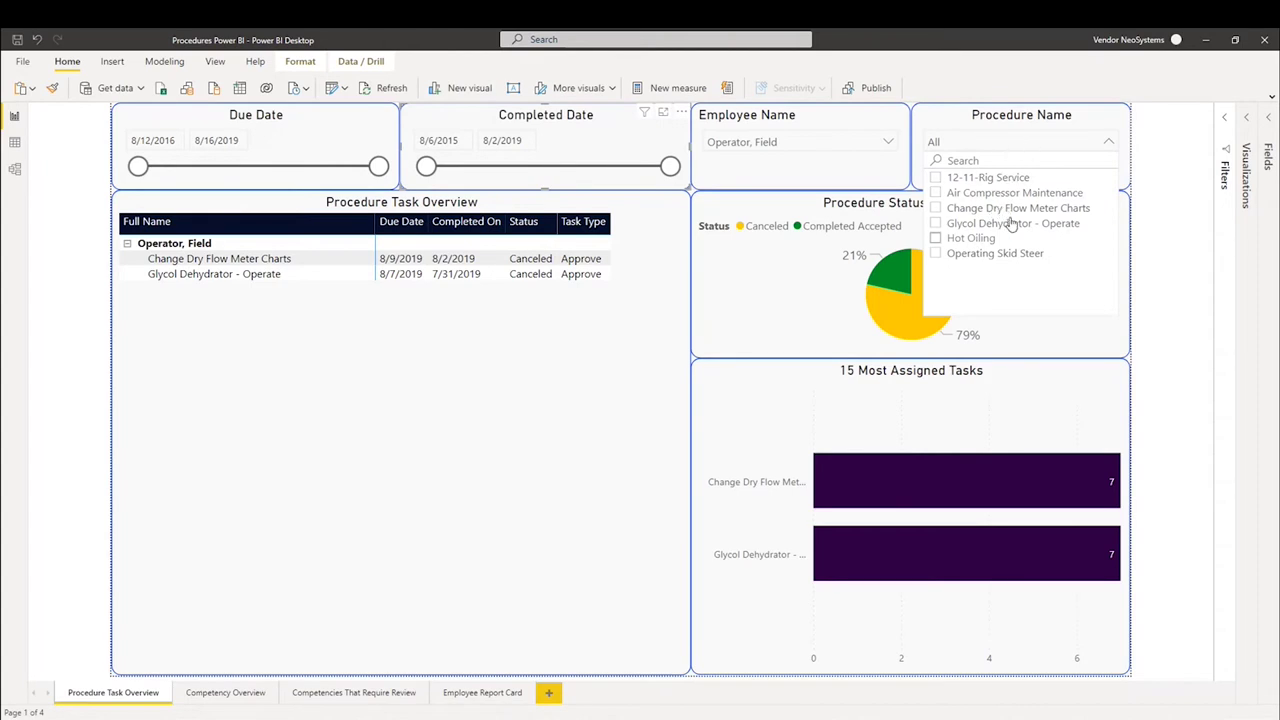
pyautogui.click(1020, 148)
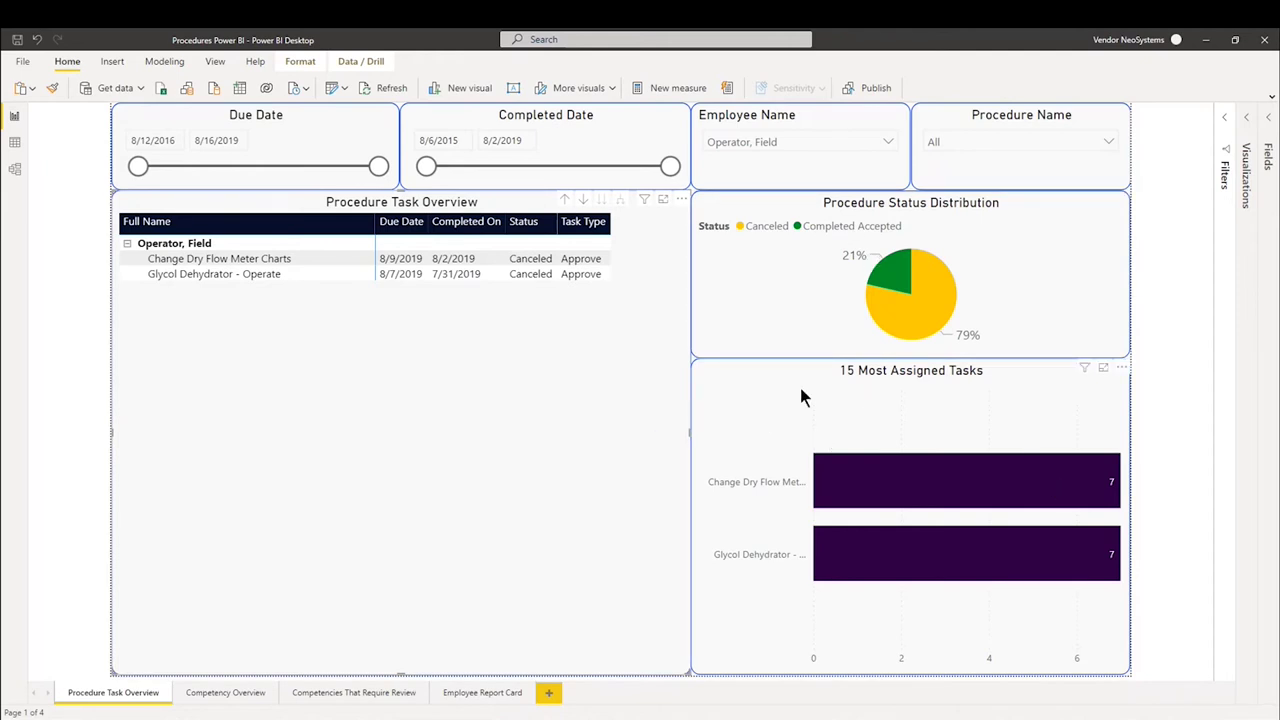
# Clear the employee filter and filter the page to the Operating a Microwave procedure
pyautogui.click(777, 146)
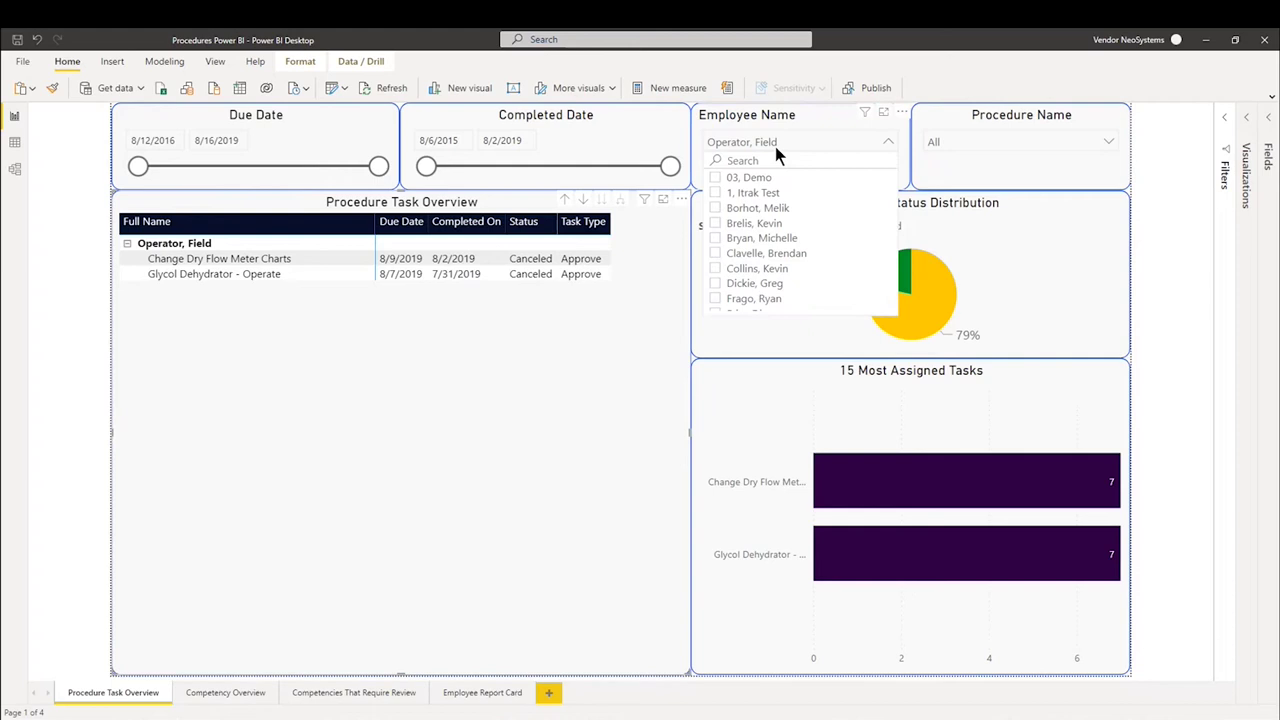
pyautogui.click(806, 143)
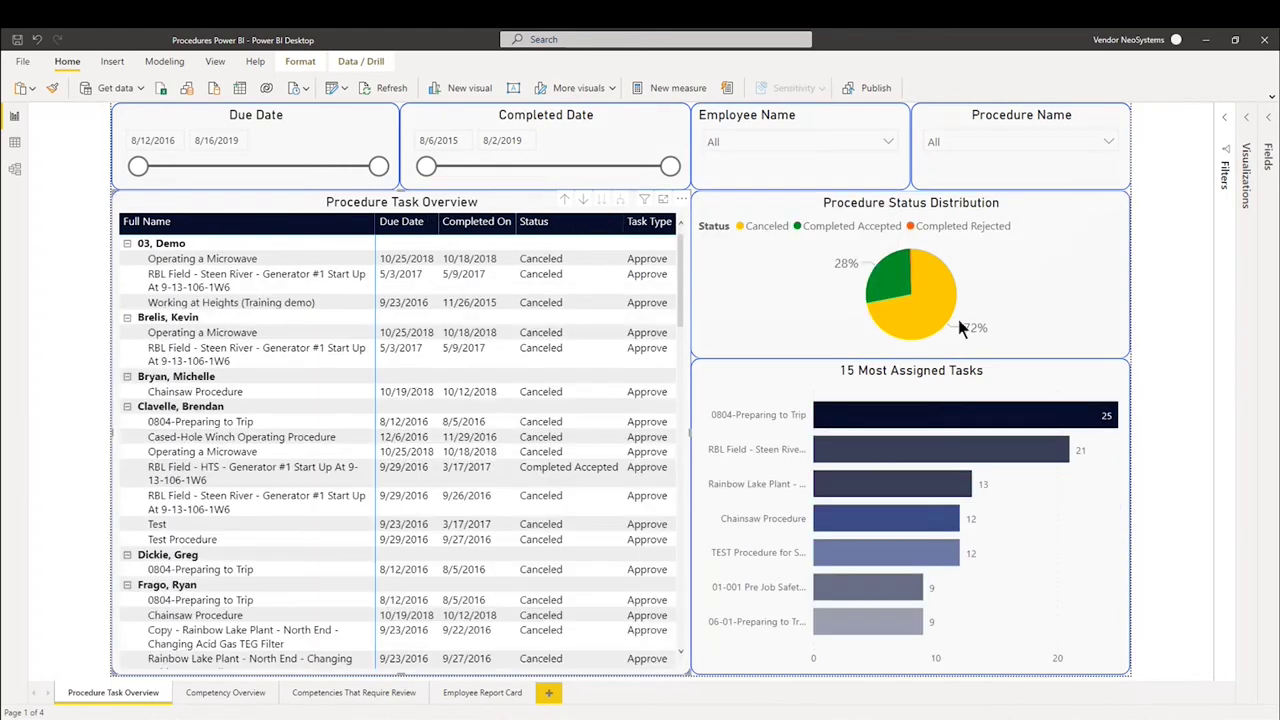
pyautogui.moveTo(1020, 448)
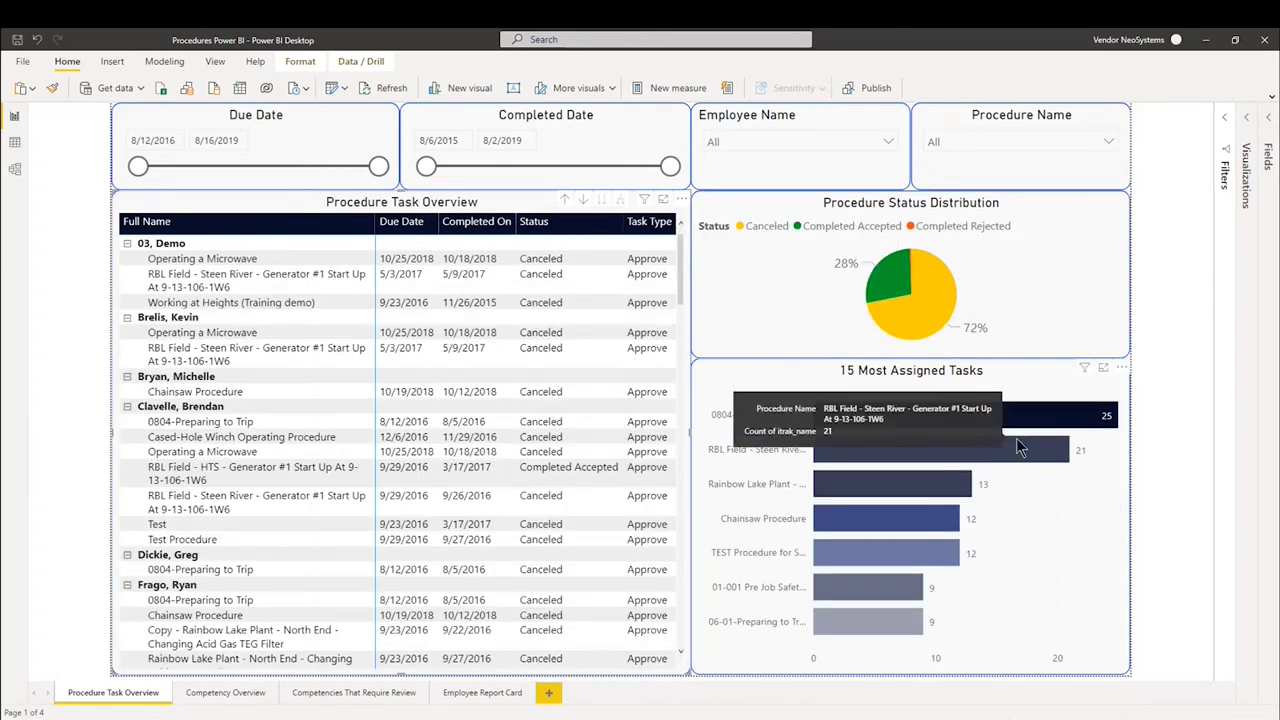
pyautogui.click(1006, 146)
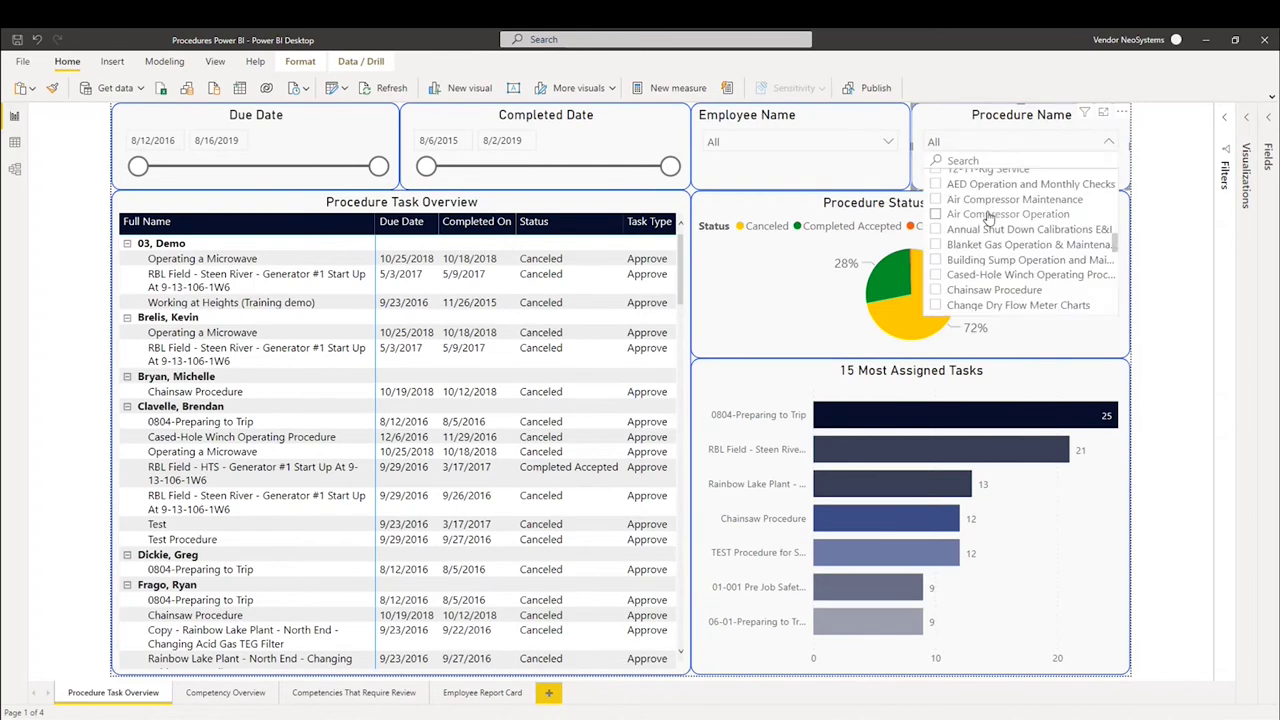
pyautogui.scroll(-15, 992, 245)
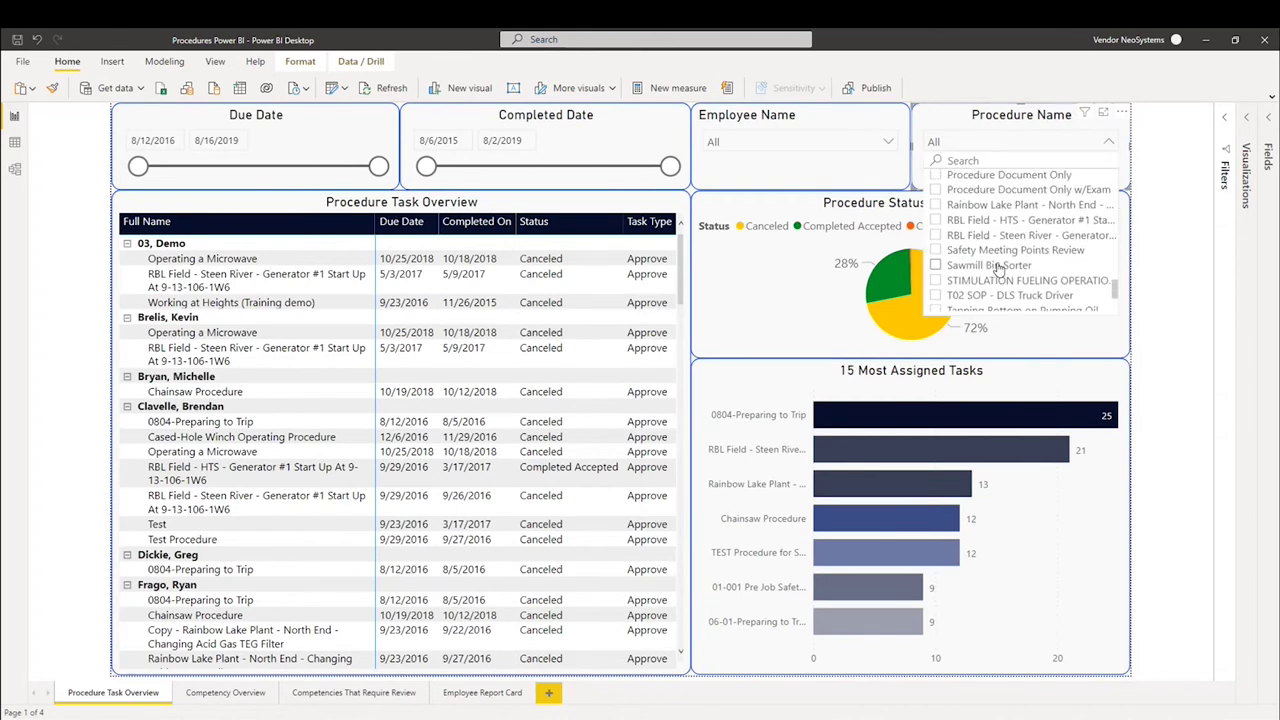
pyautogui.scroll(5, 997, 268)
pyautogui.click(963, 207)
pyautogui.click(1006, 141)
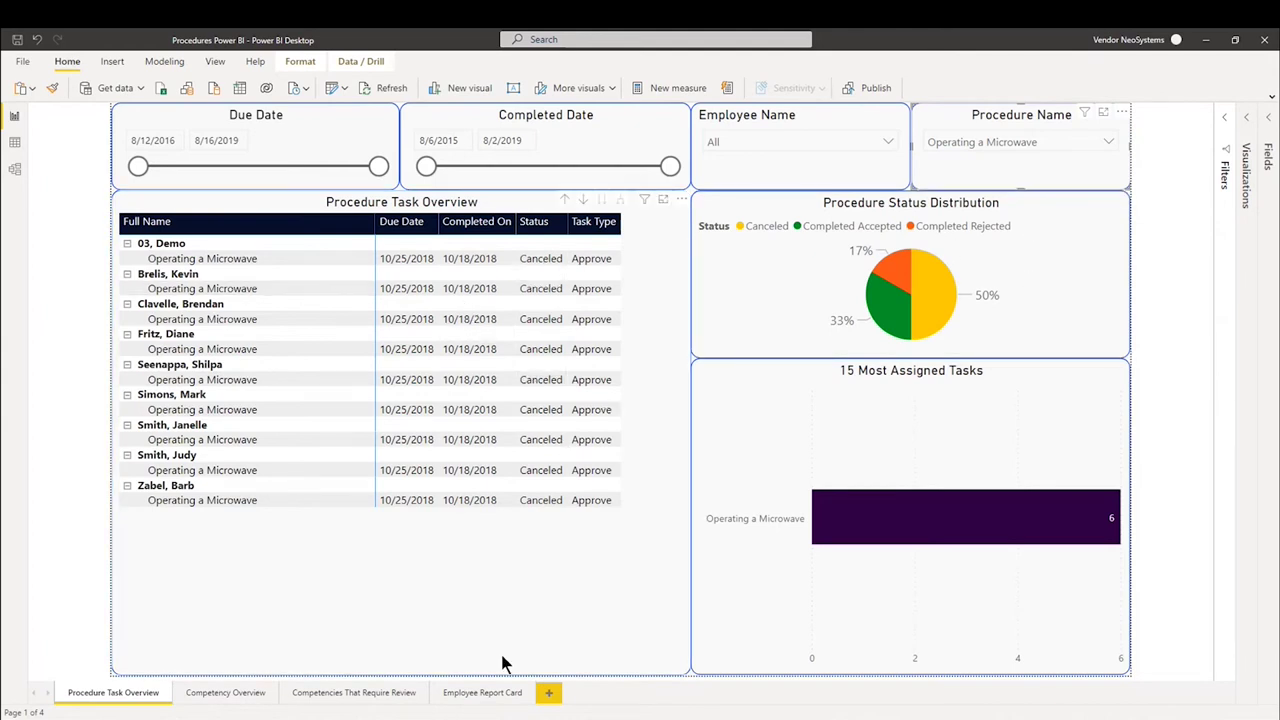
# Step through procedures from load-out buildings and Operating Skid Steer to the Steen River generator
pyautogui.click(930, 148)
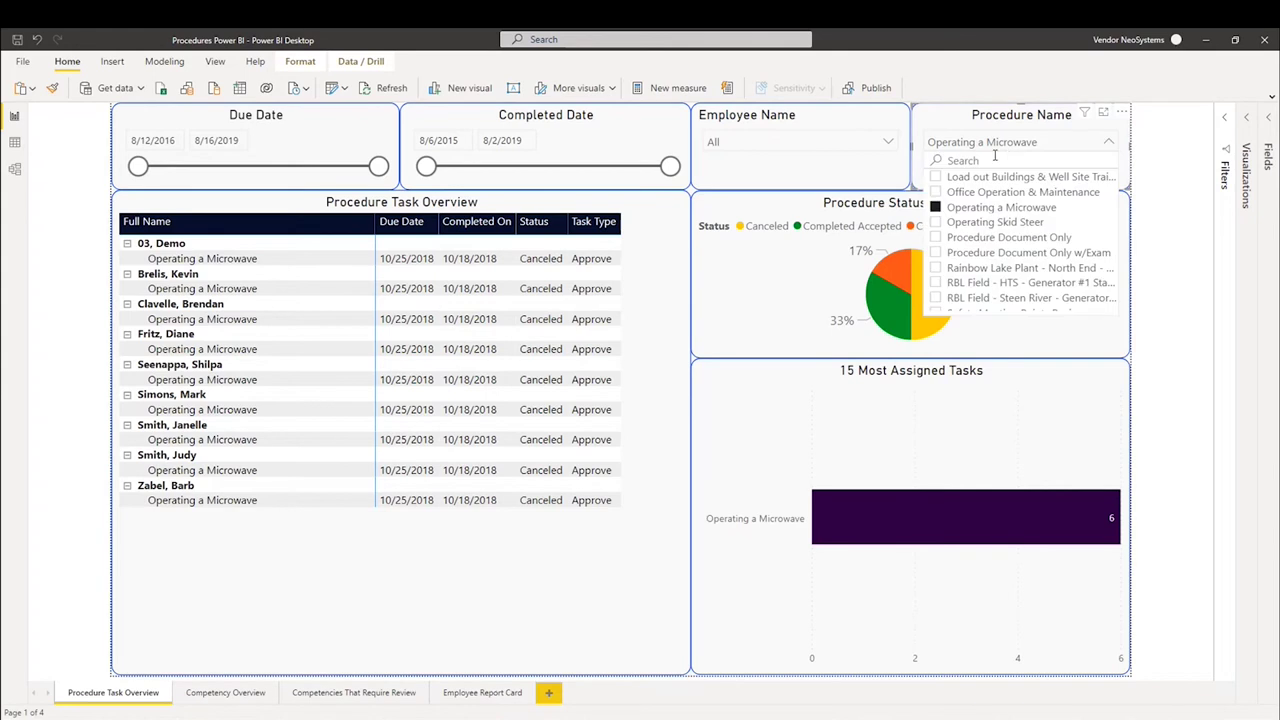
pyautogui.click(982, 179)
pyautogui.click(982, 192)
pyautogui.click(972, 208)
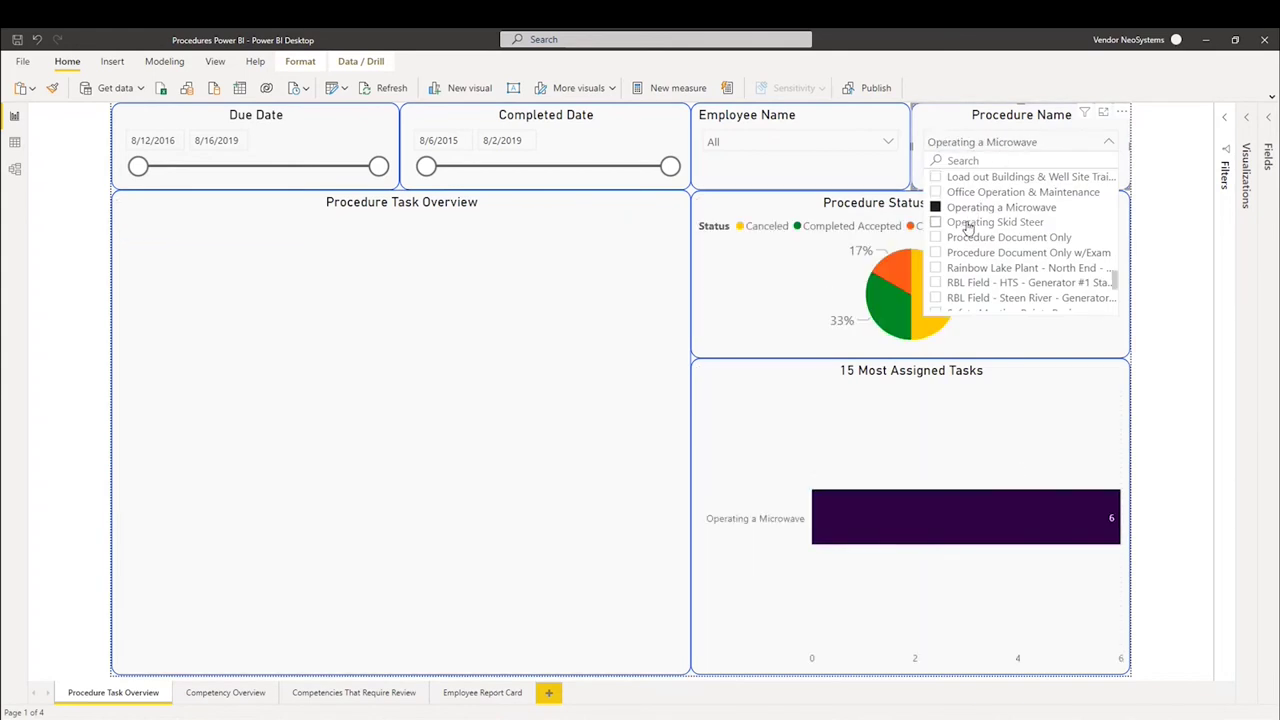
pyautogui.click(968, 223)
pyautogui.click(968, 237)
pyautogui.click(970, 252)
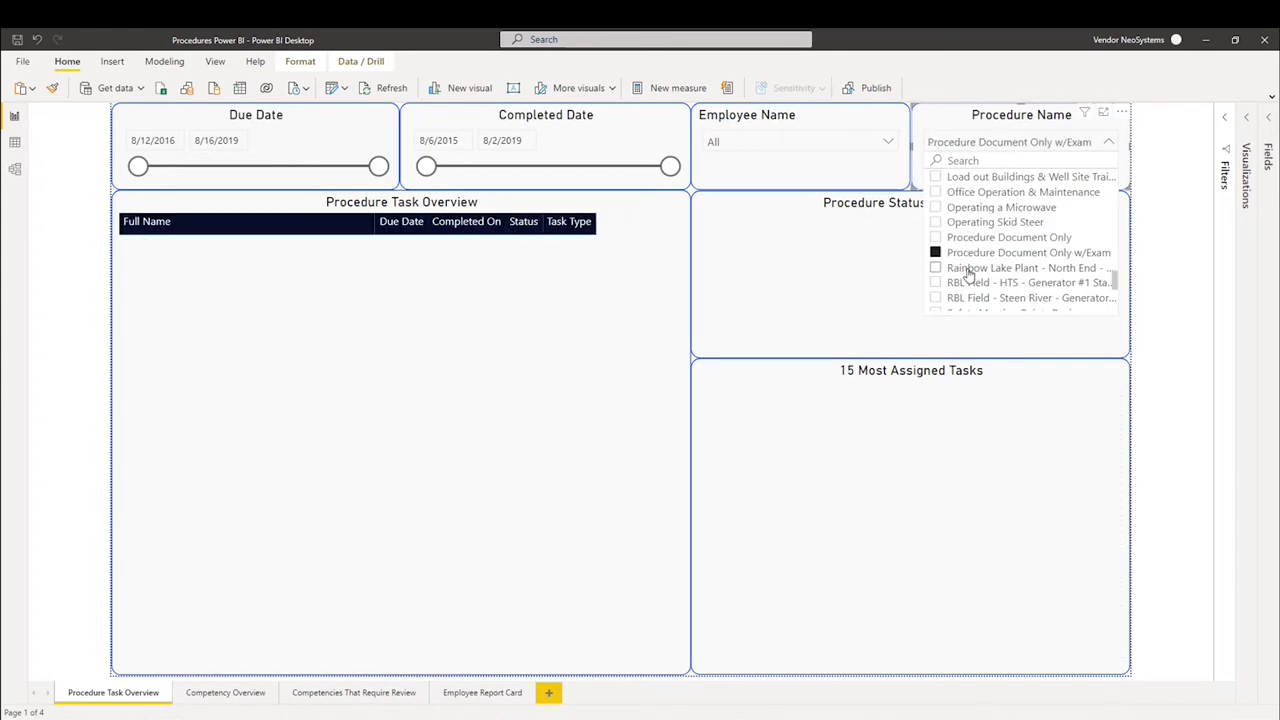
pyautogui.click(972, 268)
pyautogui.click(975, 298)
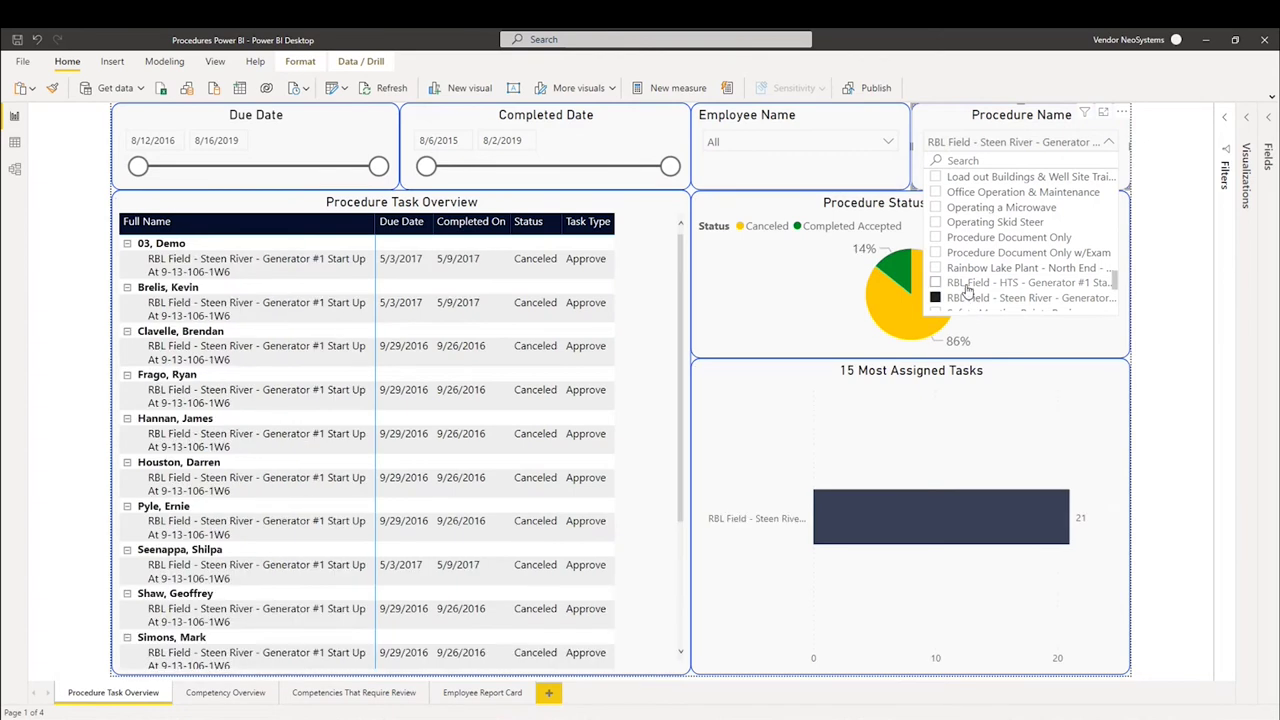
pyautogui.click(991, 148)
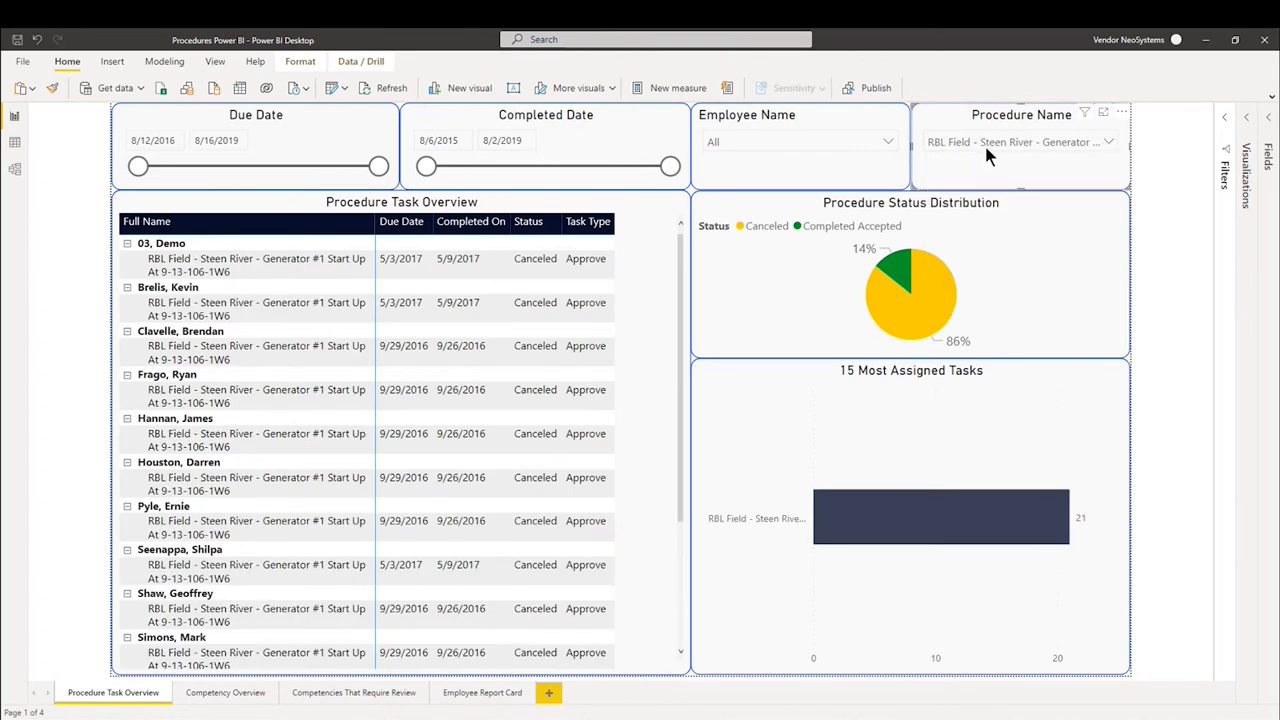
# Deselect the Steen River procedure so the Procedure Name slicer reads All
pyautogui.click(980, 147)
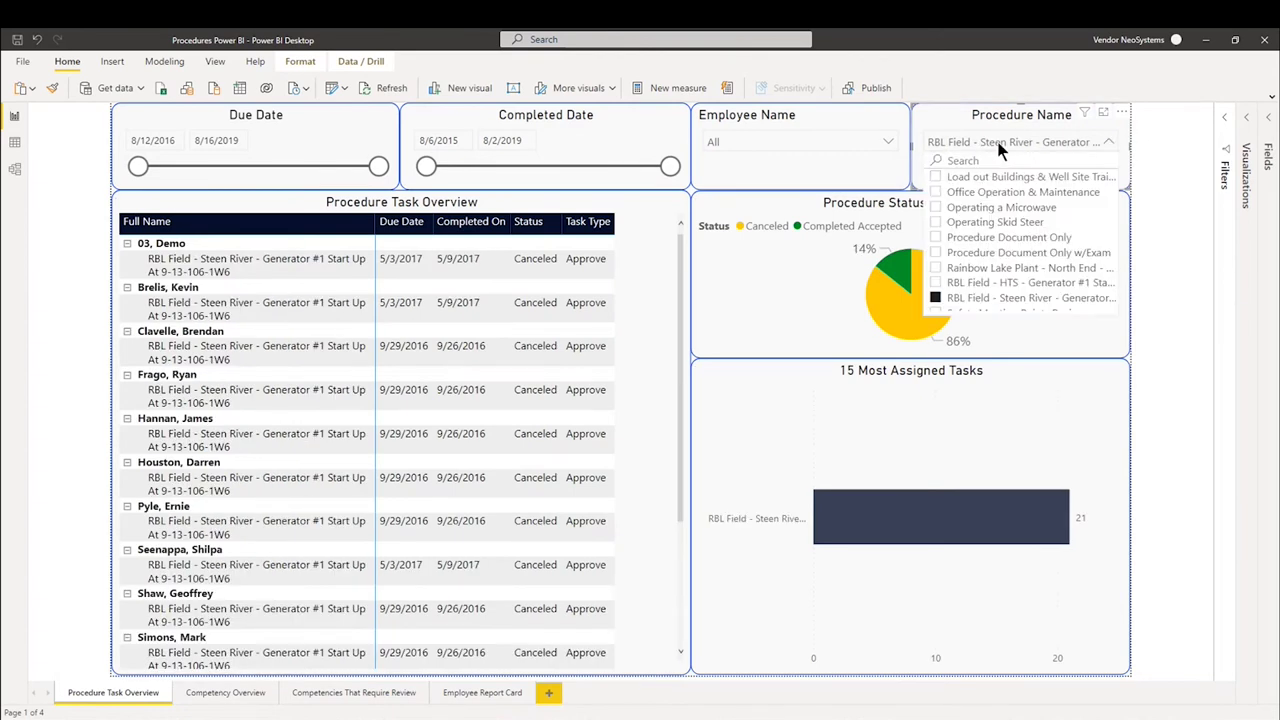
pyautogui.click(981, 303)
pyautogui.click(785, 277)
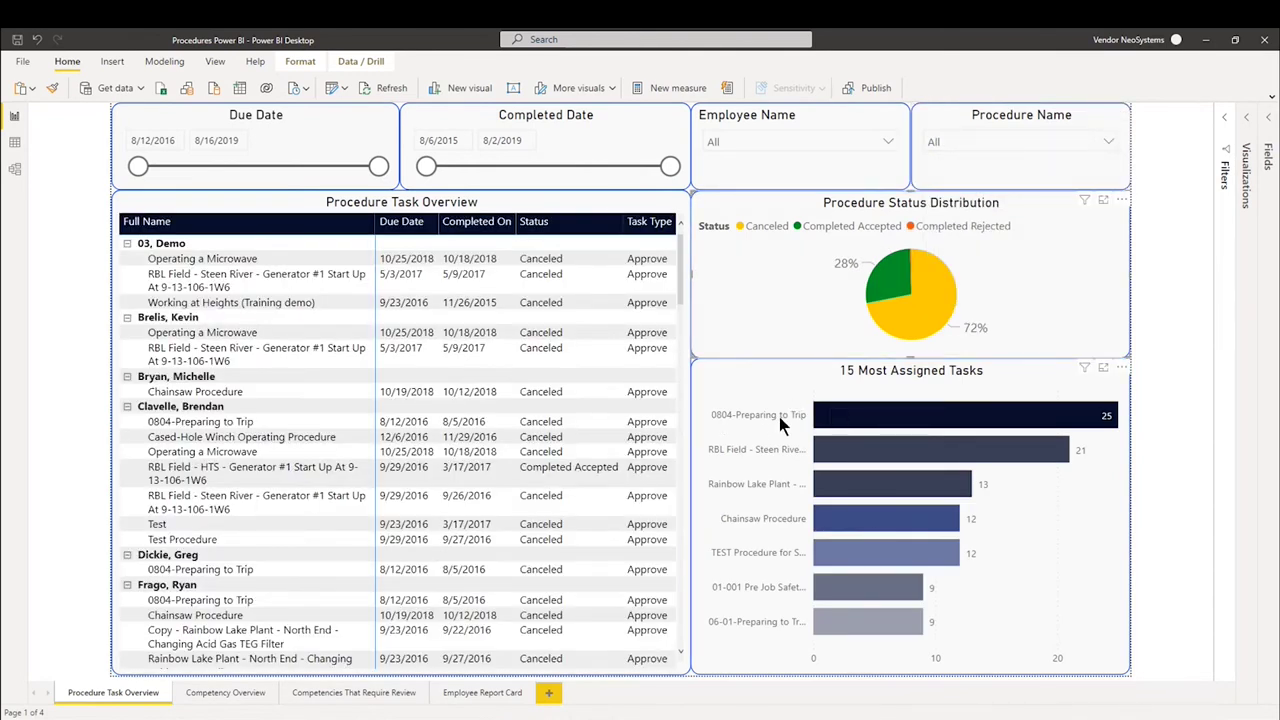
pyautogui.click(882, 422)
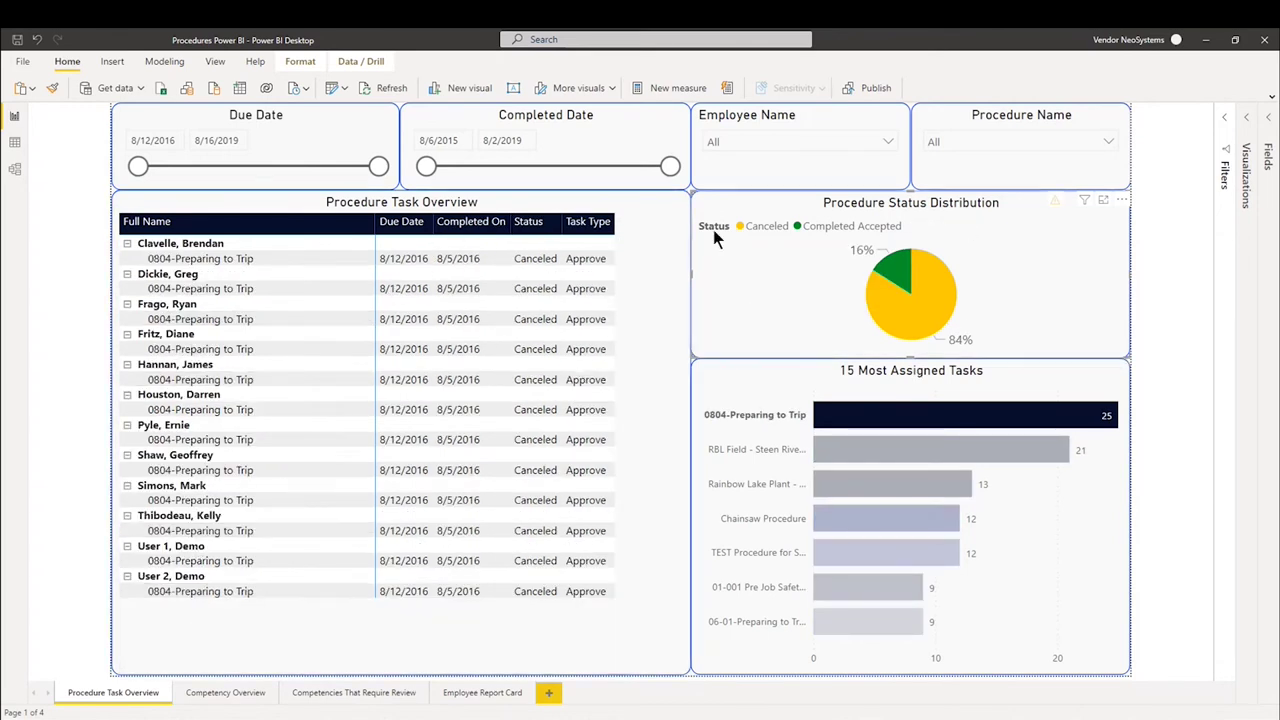
pyautogui.click(917, 408)
pyautogui.click(898, 446)
pyautogui.click(880, 489)
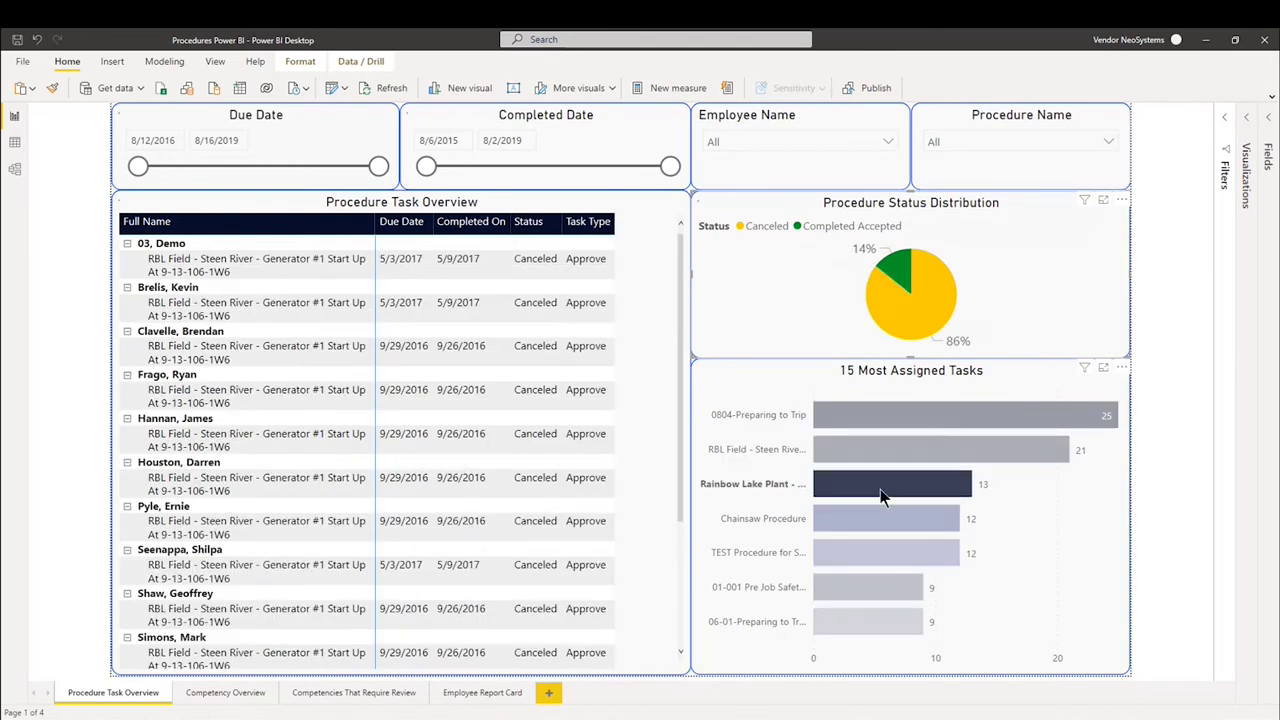
pyautogui.click(866, 518)
pyautogui.click(863, 550)
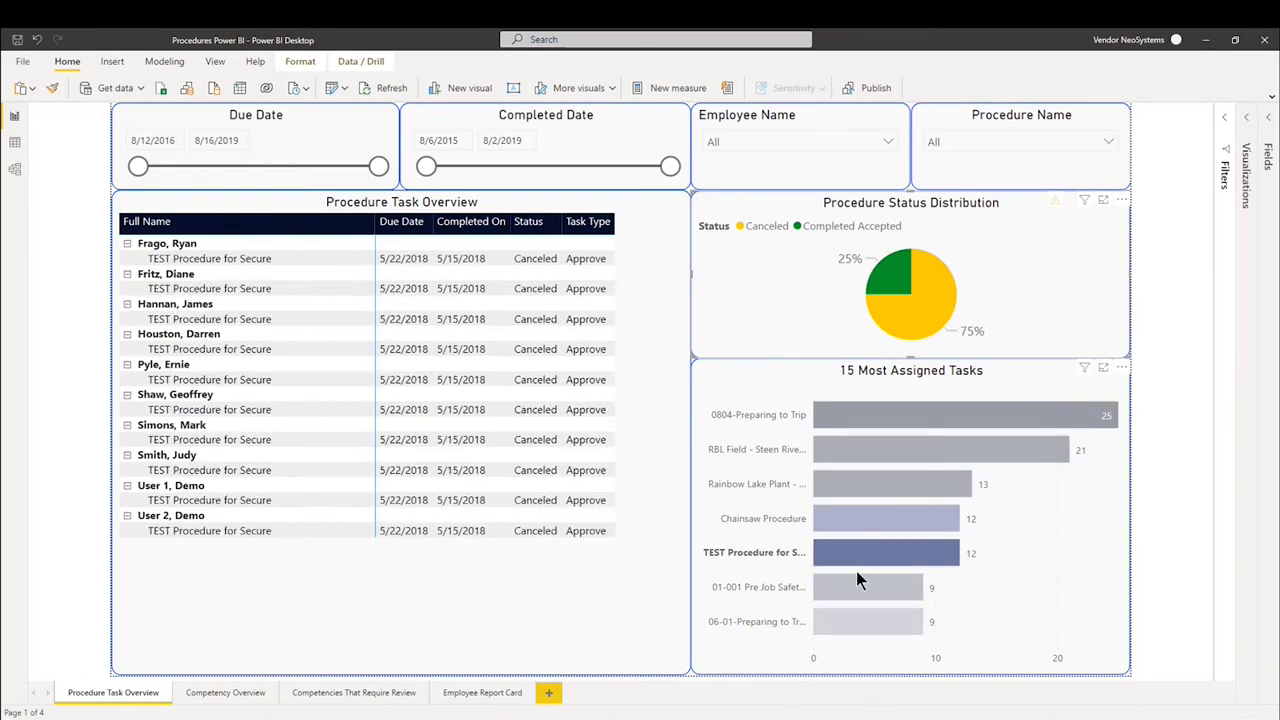
pyautogui.click(856, 588)
pyautogui.click(855, 620)
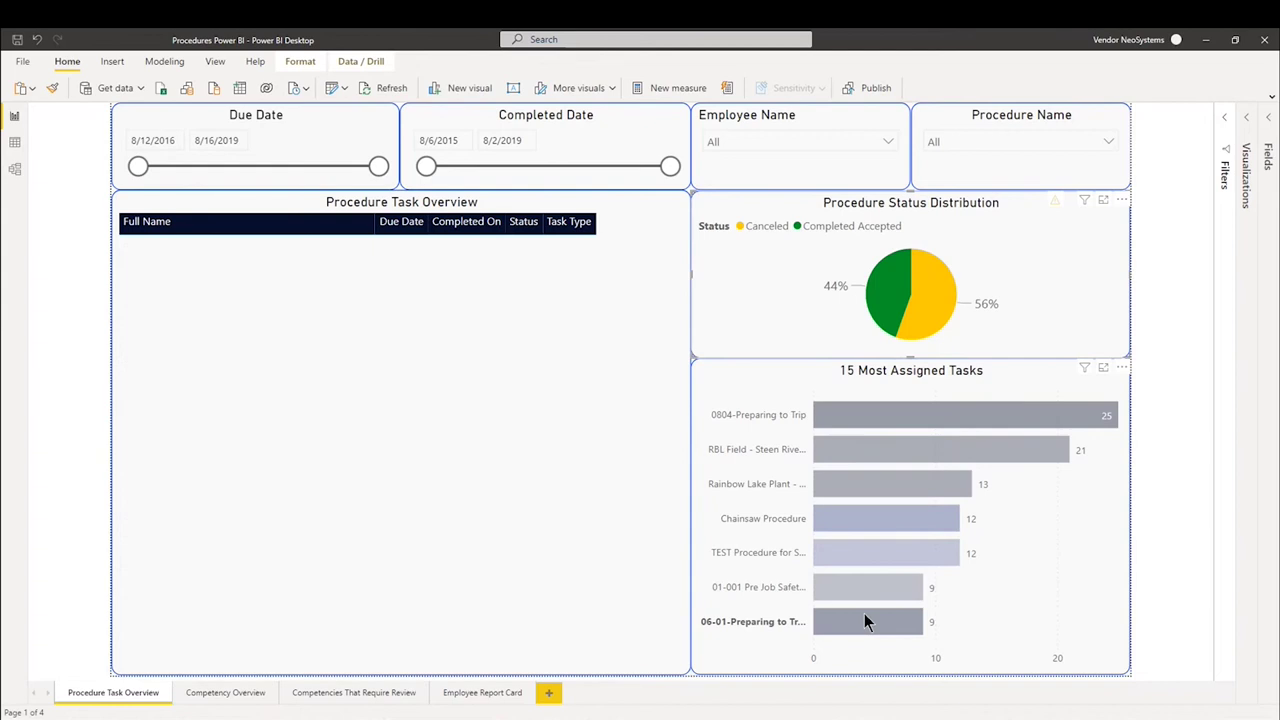
pyautogui.click(877, 590)
pyautogui.click(883, 552)
pyautogui.click(880, 518)
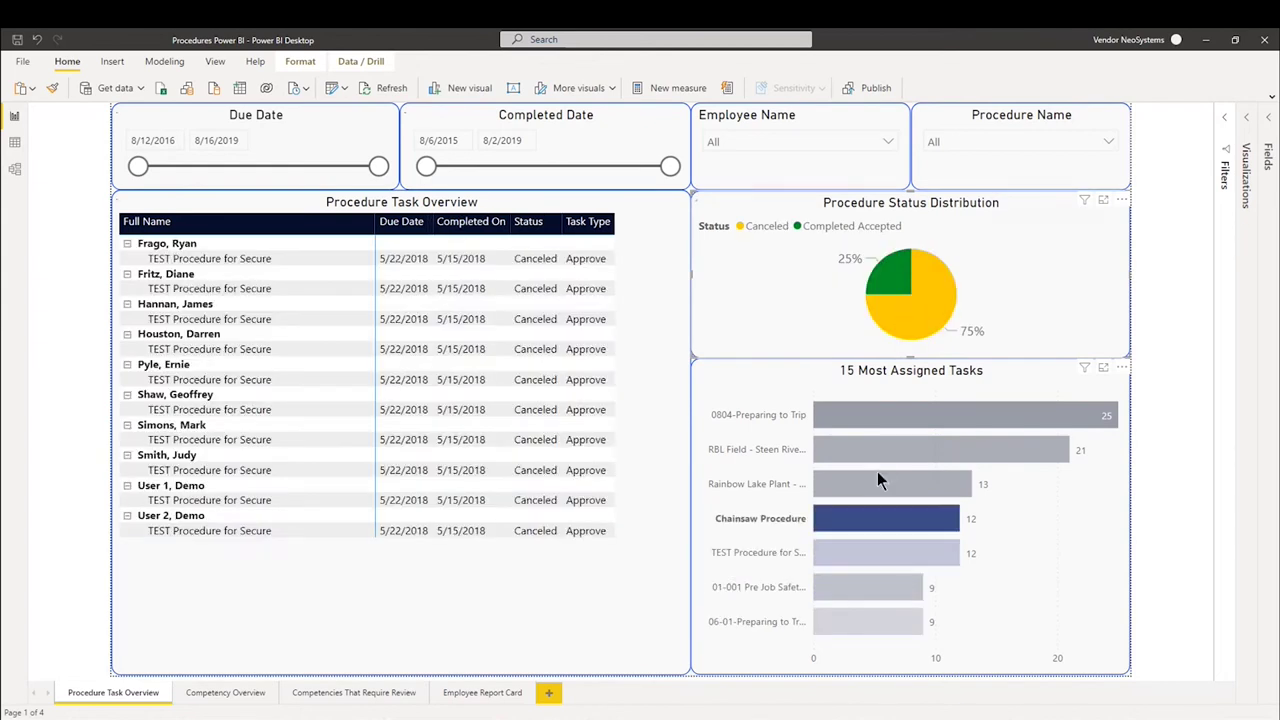
pyautogui.click(892, 447)
pyautogui.click(902, 448)
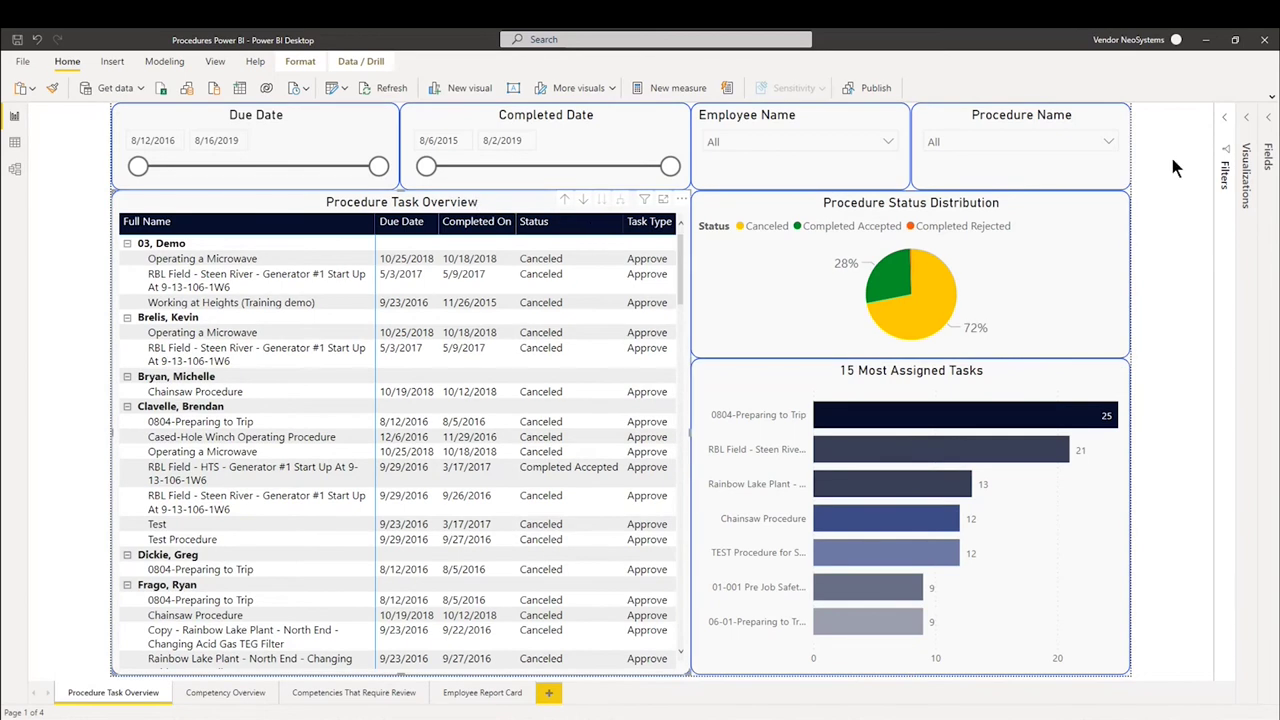
pyautogui.click(1225, 118)
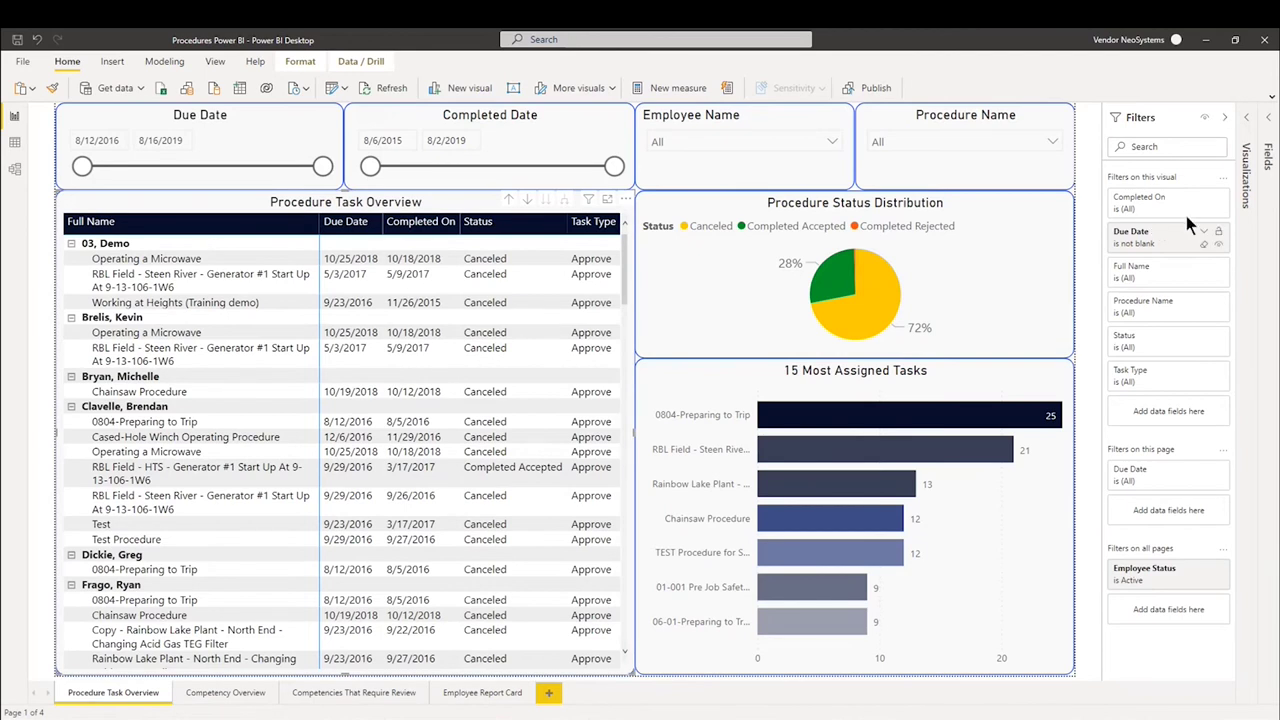
pyautogui.click(1217, 120)
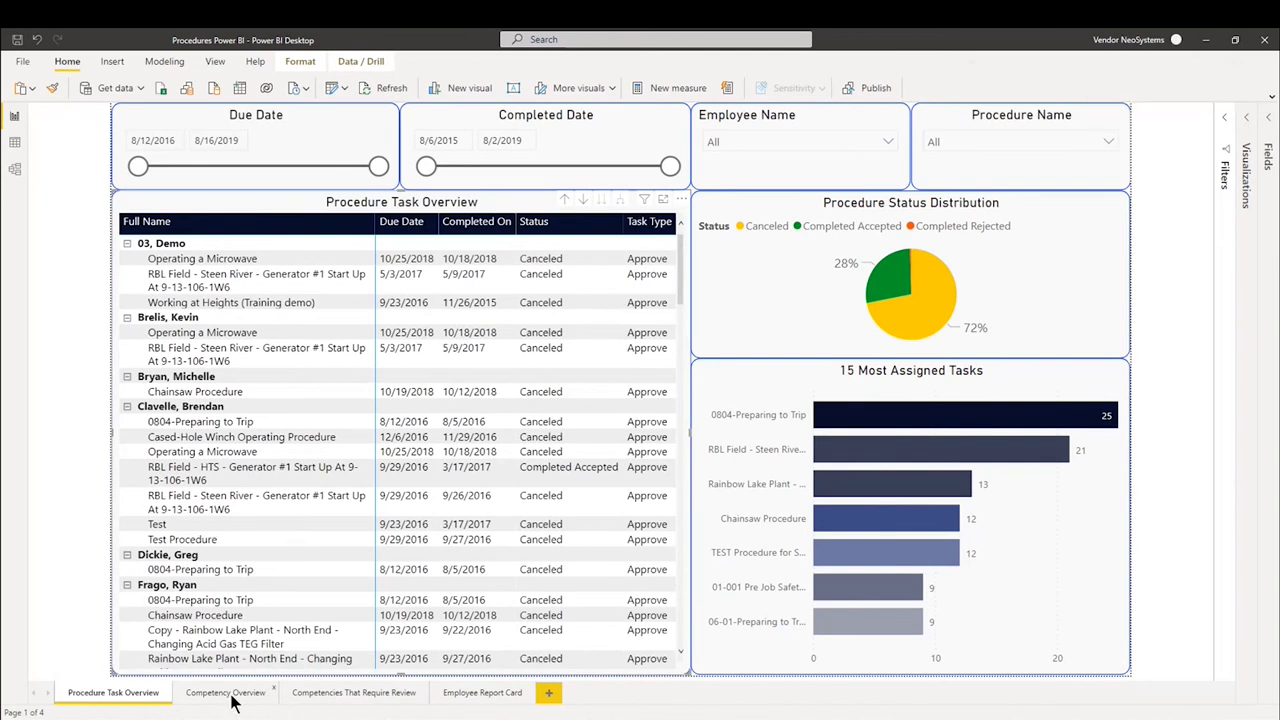
# Switch to the Competency Overview page, briefly revisit Procedure Task Overview, then return
pyautogui.click(231, 700)
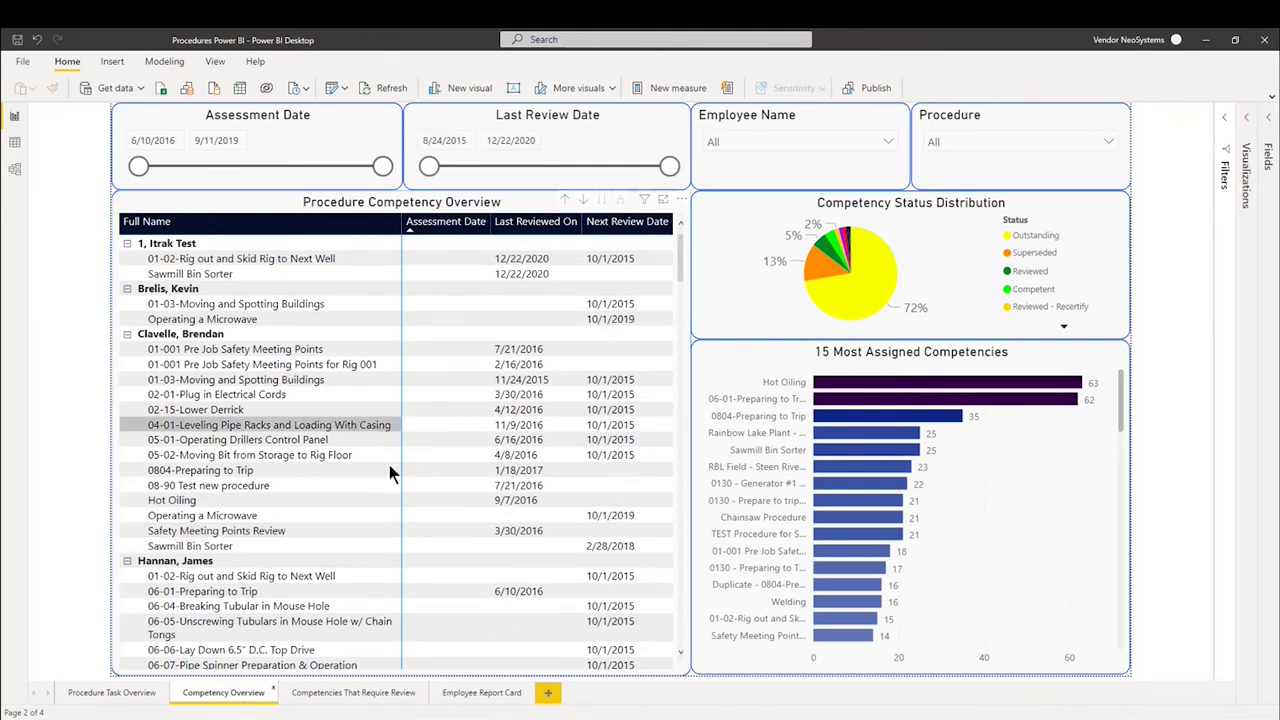
pyautogui.click(86, 693)
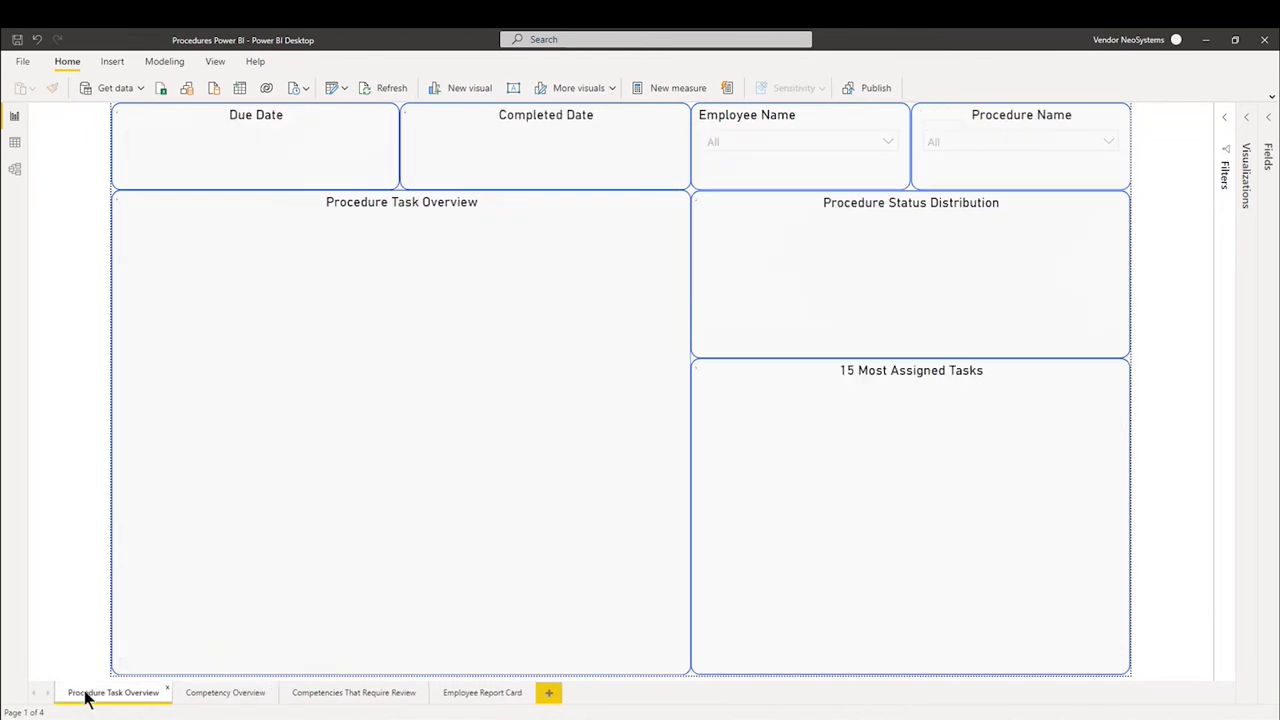
pyautogui.click(210, 694)
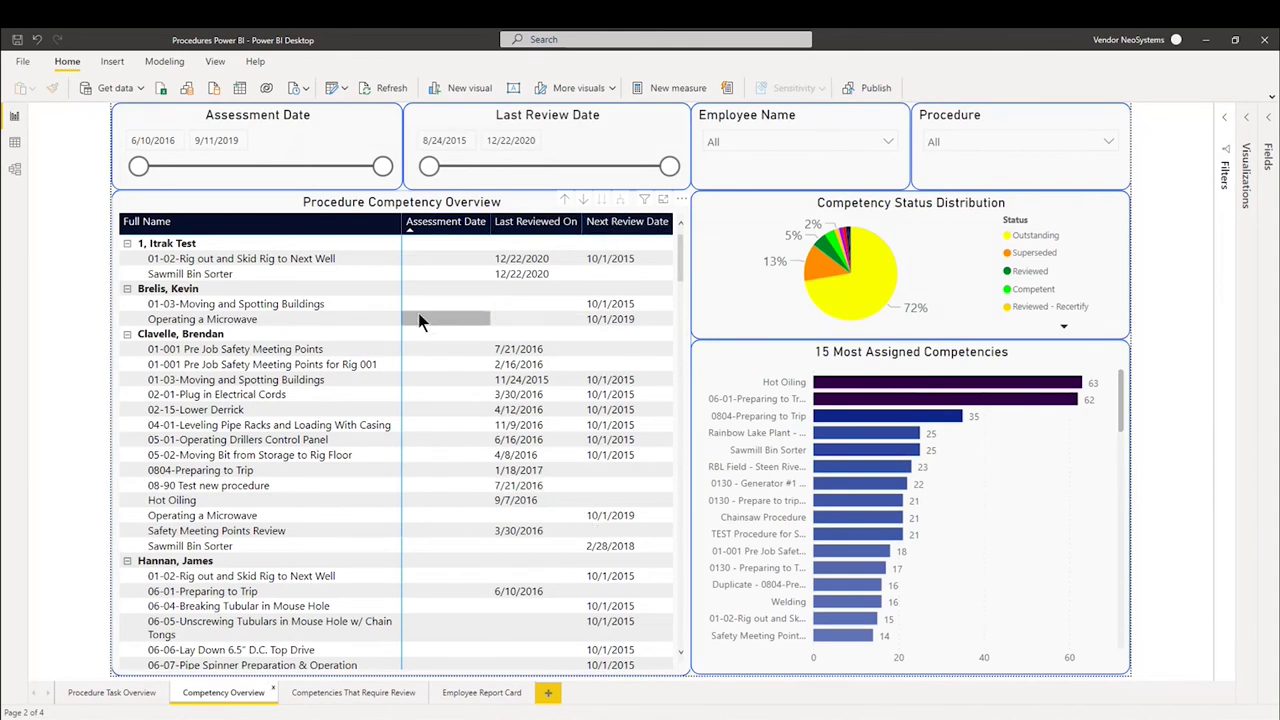
pyautogui.moveTo(138, 166); pyautogui.dragTo(290, 175)
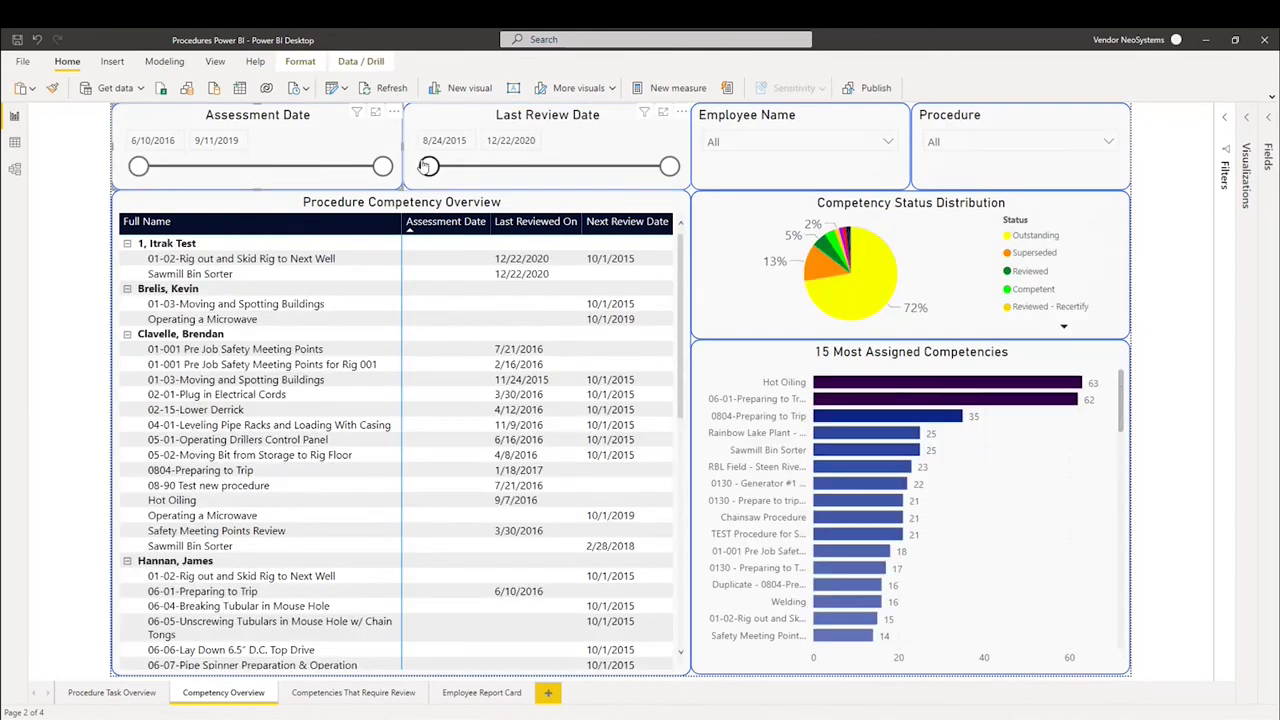
pyautogui.moveTo(429, 166)
pyautogui.mouseDown()
pyautogui.moveTo(557, 167)
pyautogui.moveTo(424, 168)
pyautogui.mouseUp()
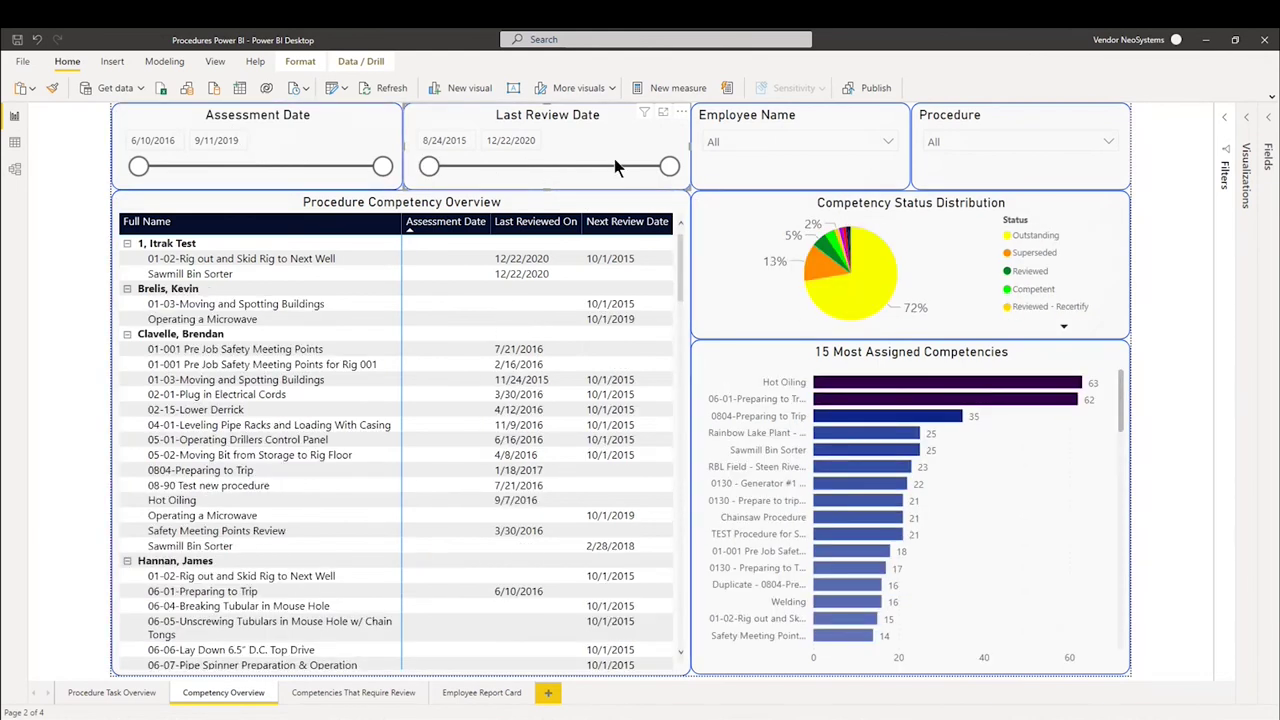
pyautogui.click(801, 152)
pyautogui.scroll(-5, 770, 215)
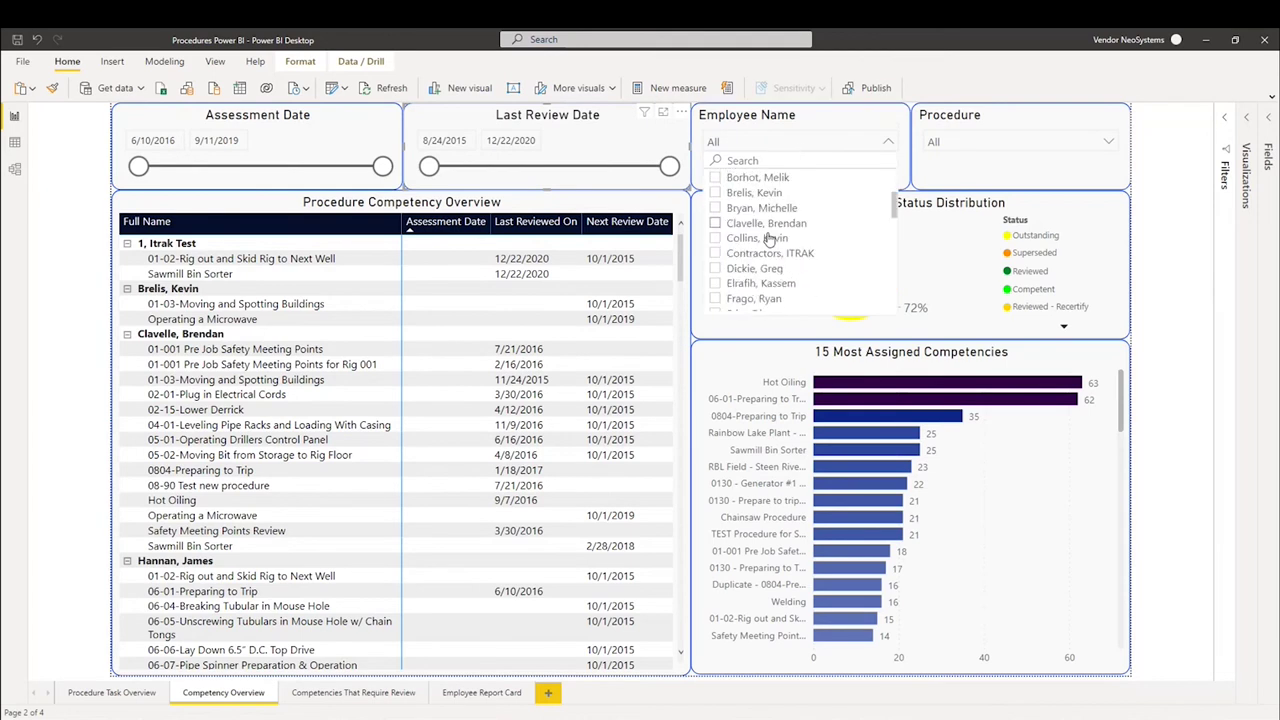
pyautogui.click(822, 152)
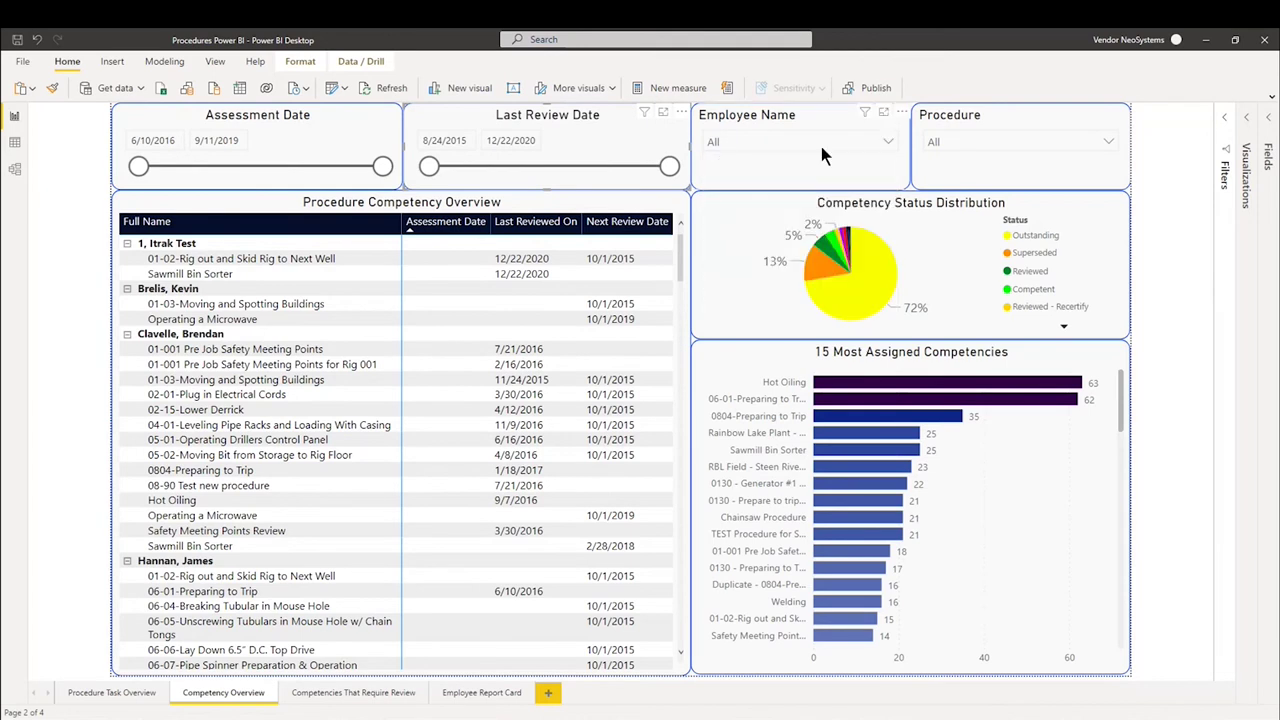
pyautogui.click(1010, 142)
pyautogui.scroll(-10, 1006, 297)
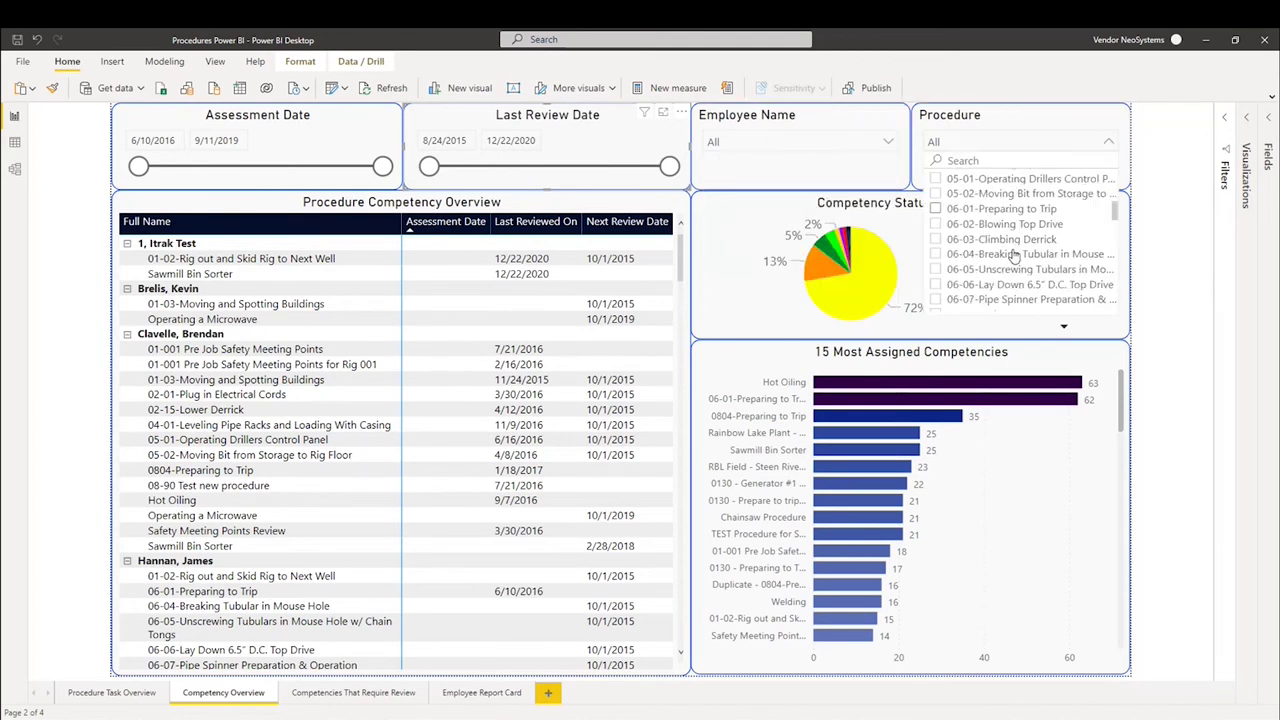
pyautogui.click(1004, 135)
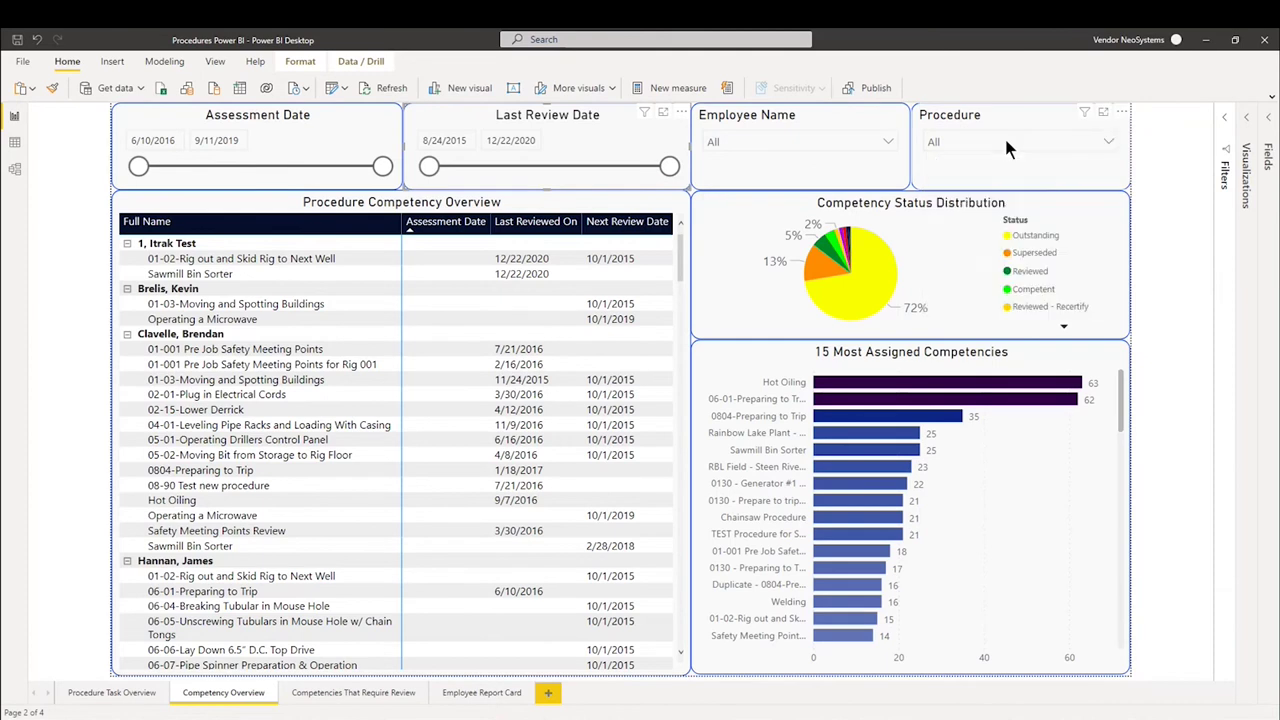
# Cross-filter the page by Outstanding, Superseded, Reviewed and smaller statuses, then clear it
pyautogui.click(882, 300)
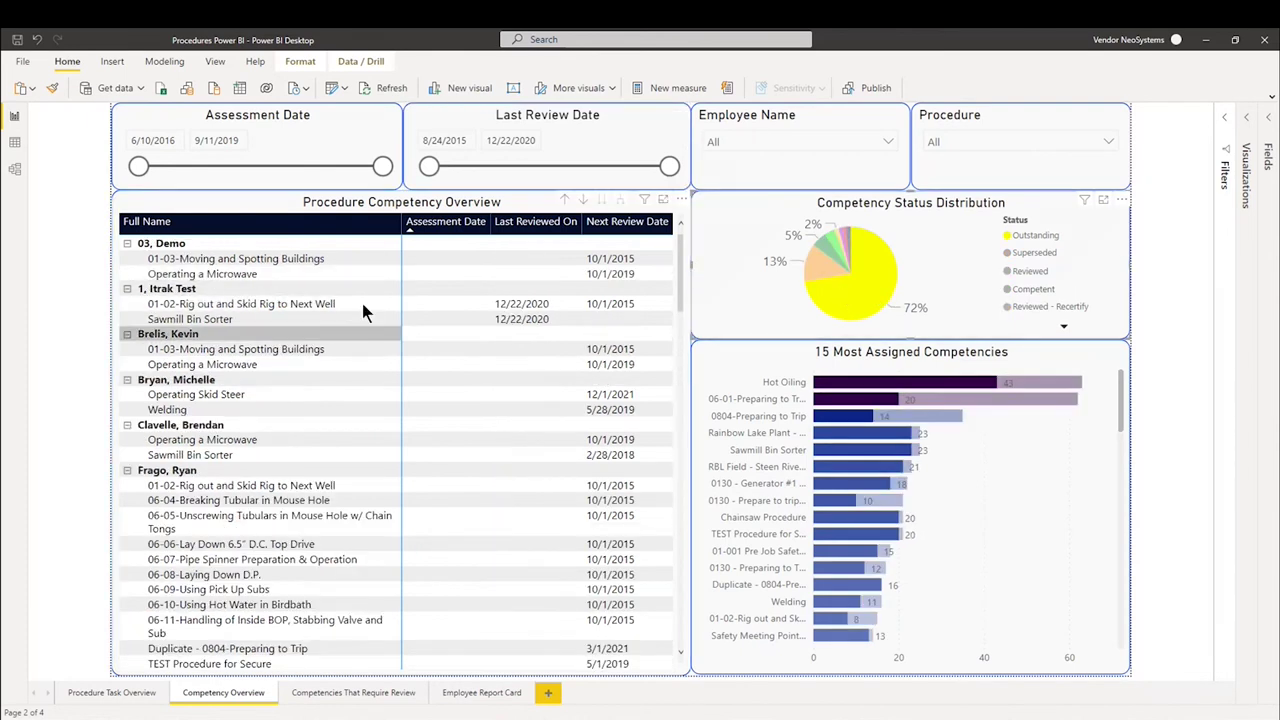
pyautogui.scroll(-2, 390, 425)
pyautogui.scroll(2, 390, 425)
pyautogui.click(812, 271)
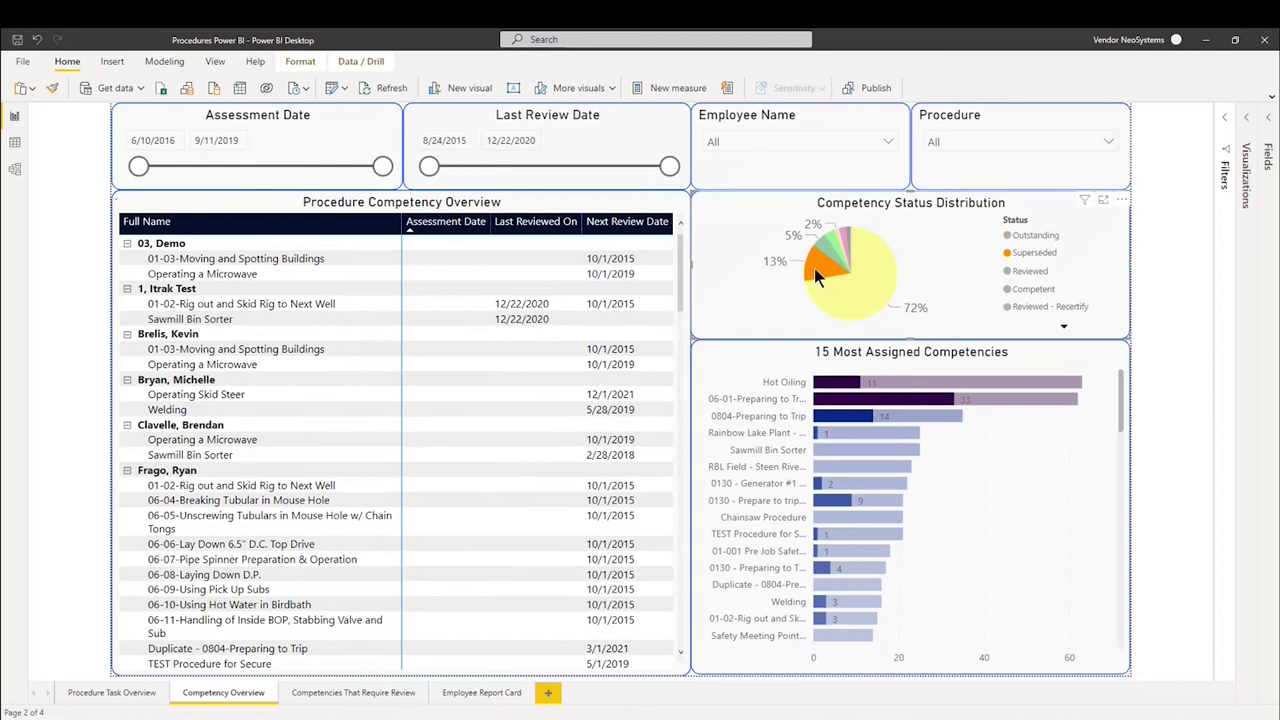
pyautogui.click(823, 245)
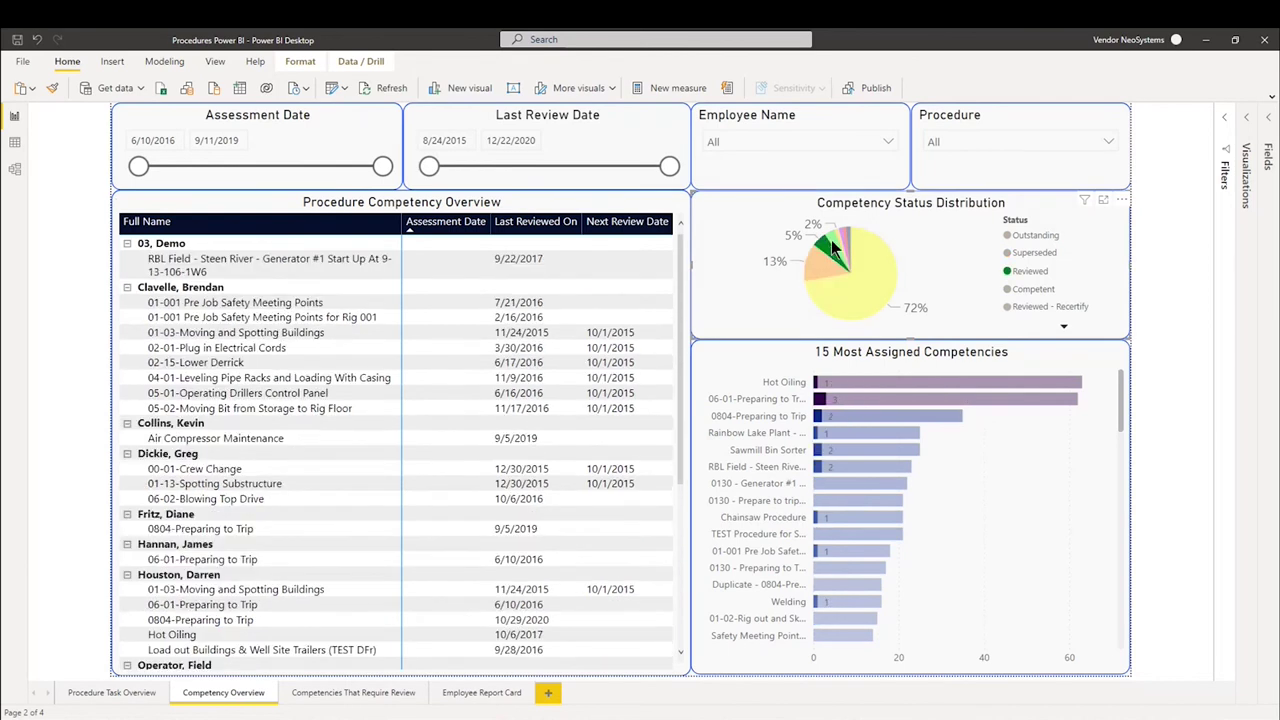
pyautogui.click(836, 240)
pyautogui.click(848, 243)
pyautogui.click(845, 243)
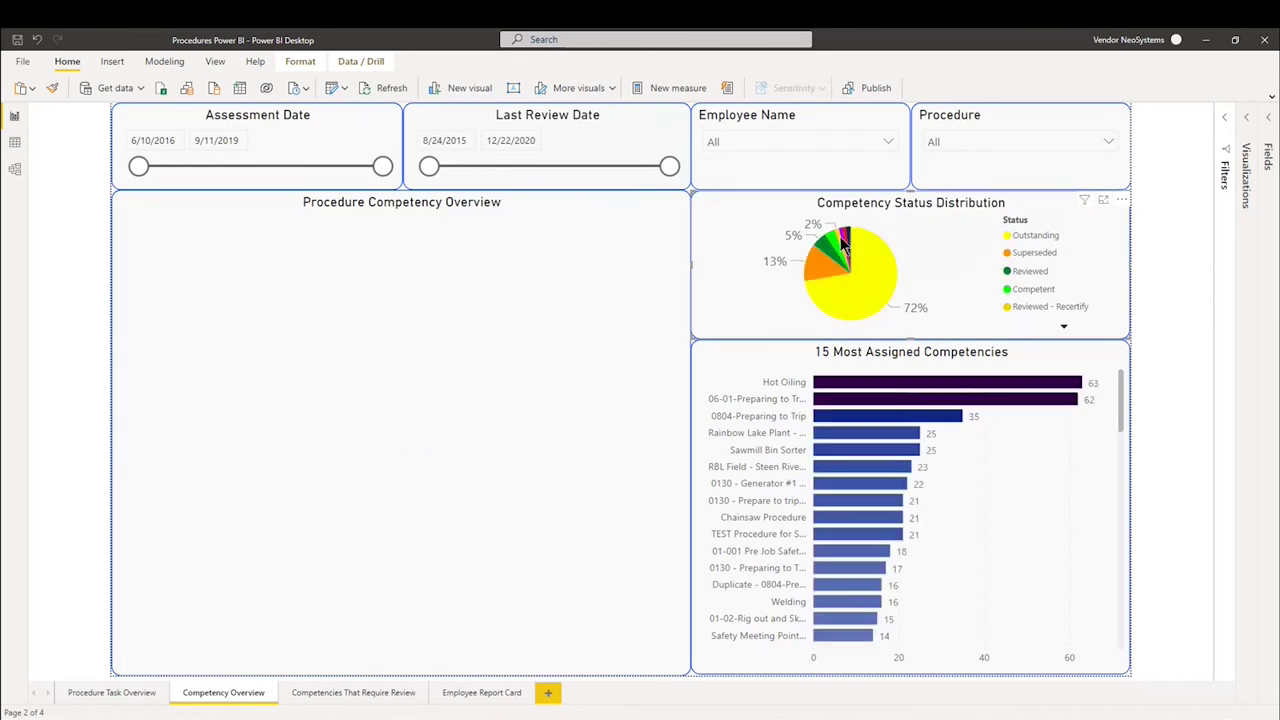
# Cross-filter by Hot Oiling, Preparing to Trip, Rainbow Lake Plant, Sawmill Bin Sorter and others, then clear
pyautogui.click(887, 381)
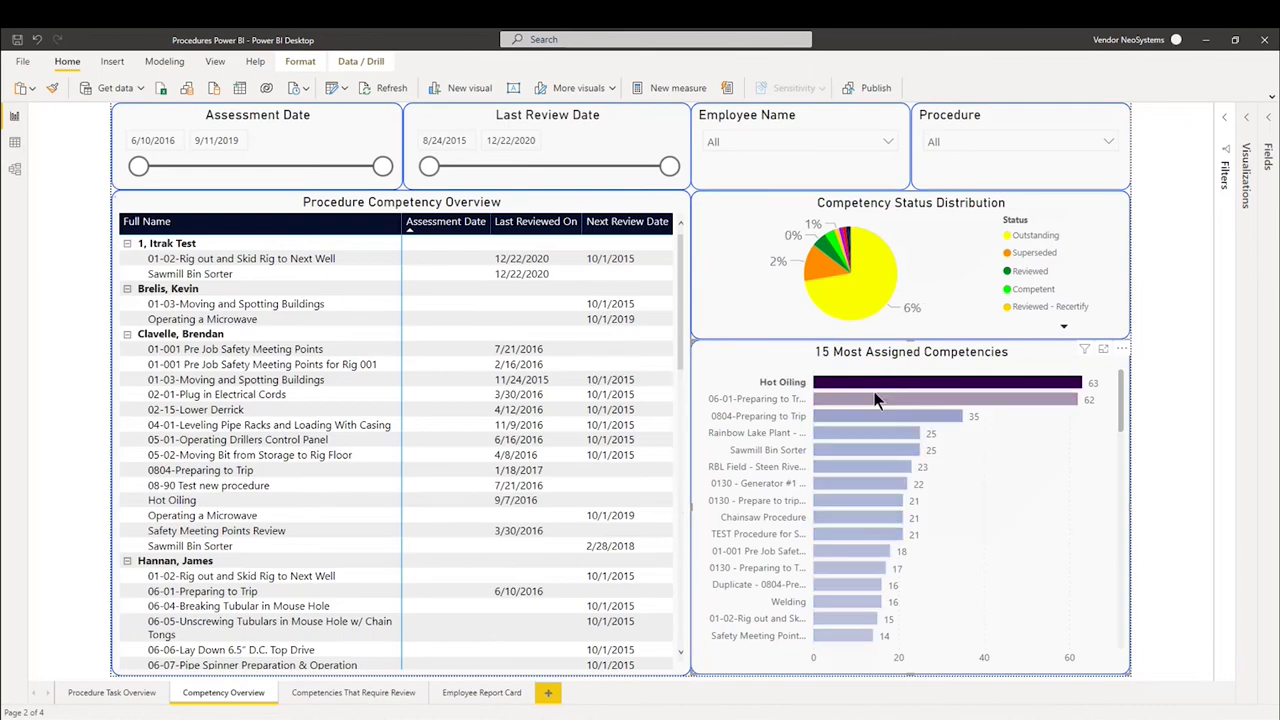
pyautogui.click(867, 398)
pyautogui.click(859, 416)
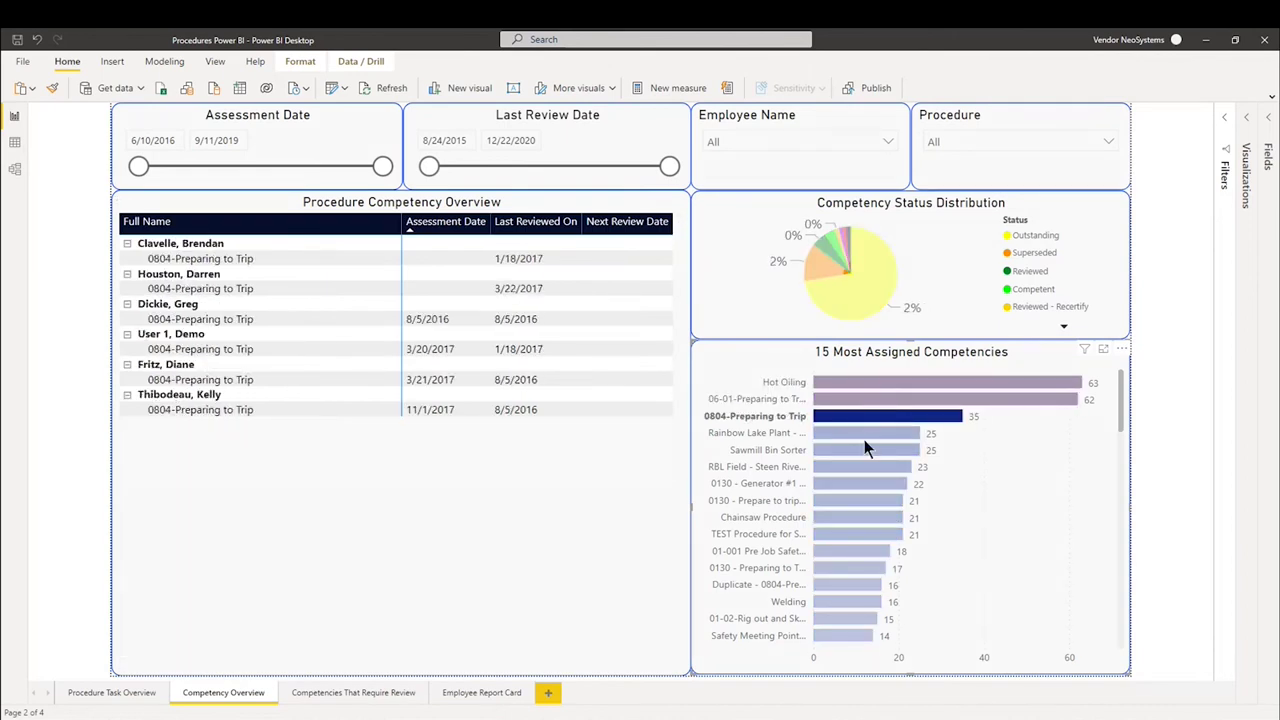
pyautogui.click(861, 434)
pyautogui.click(855, 451)
pyautogui.click(853, 487)
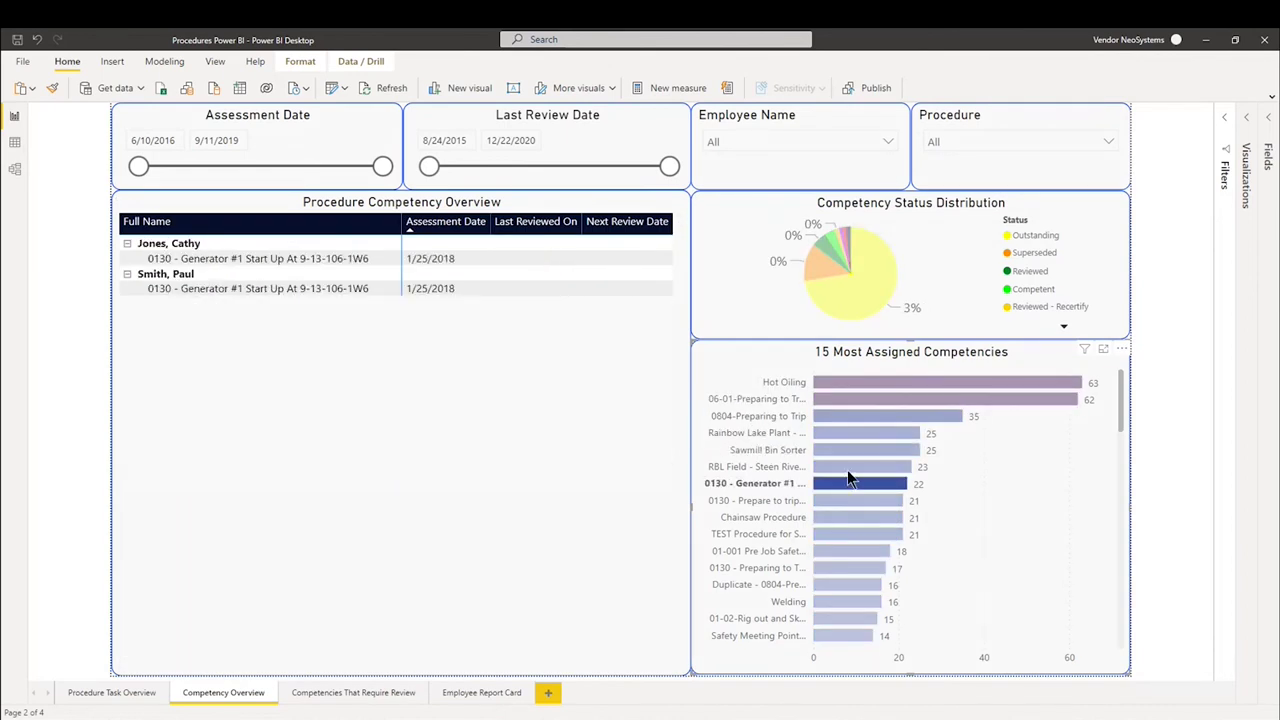
pyautogui.click(849, 469)
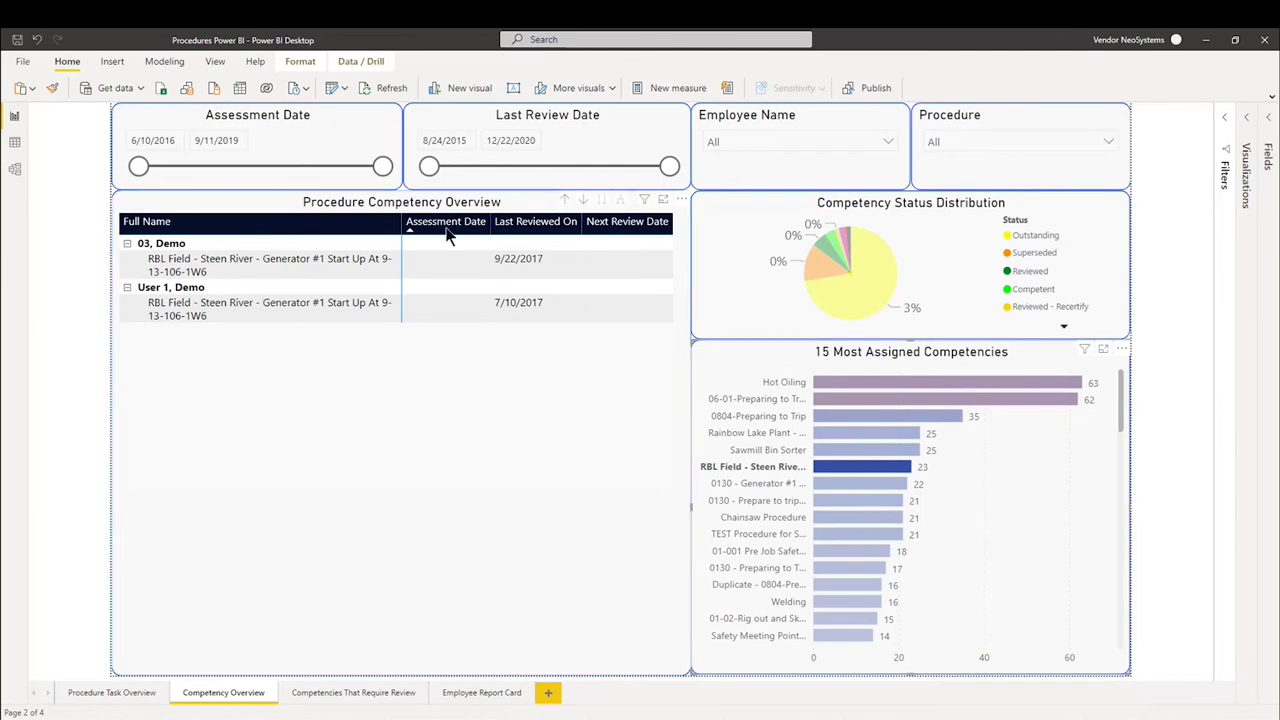
pyautogui.click(874, 466)
pyautogui.click(105, 692)
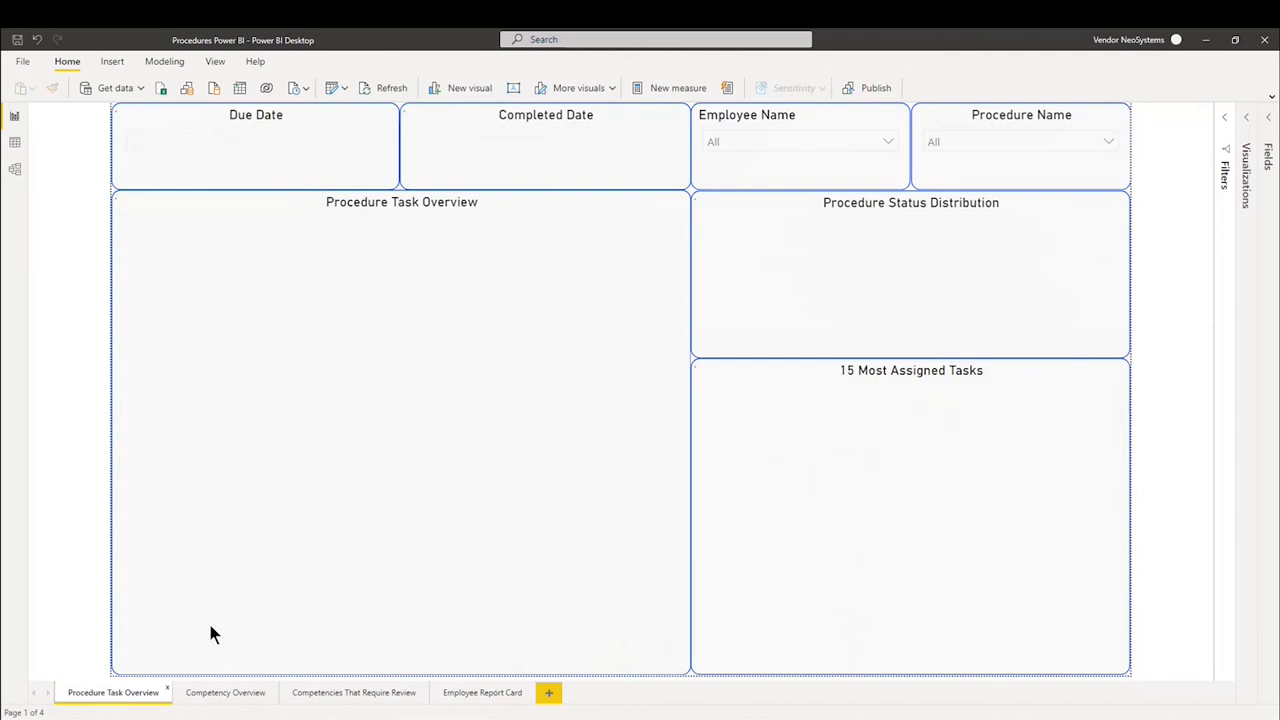
pyautogui.click(228, 692)
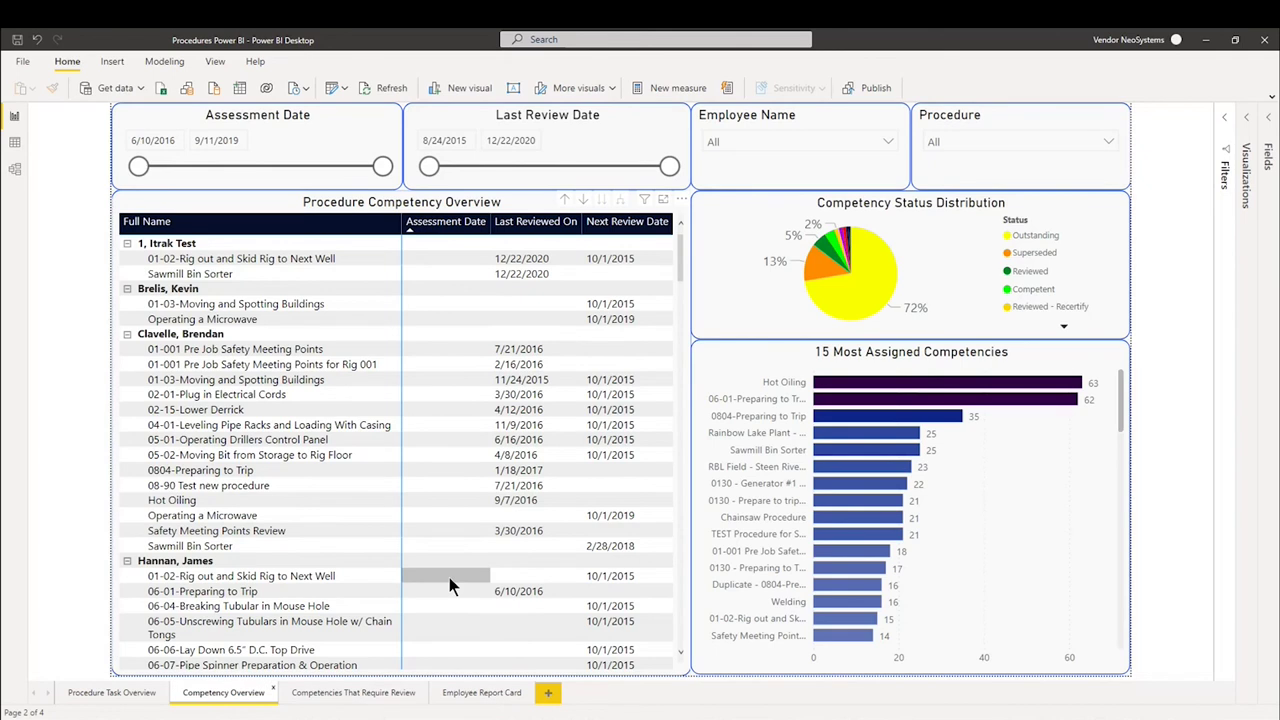
pyautogui.scroll(-10, 343, 420)
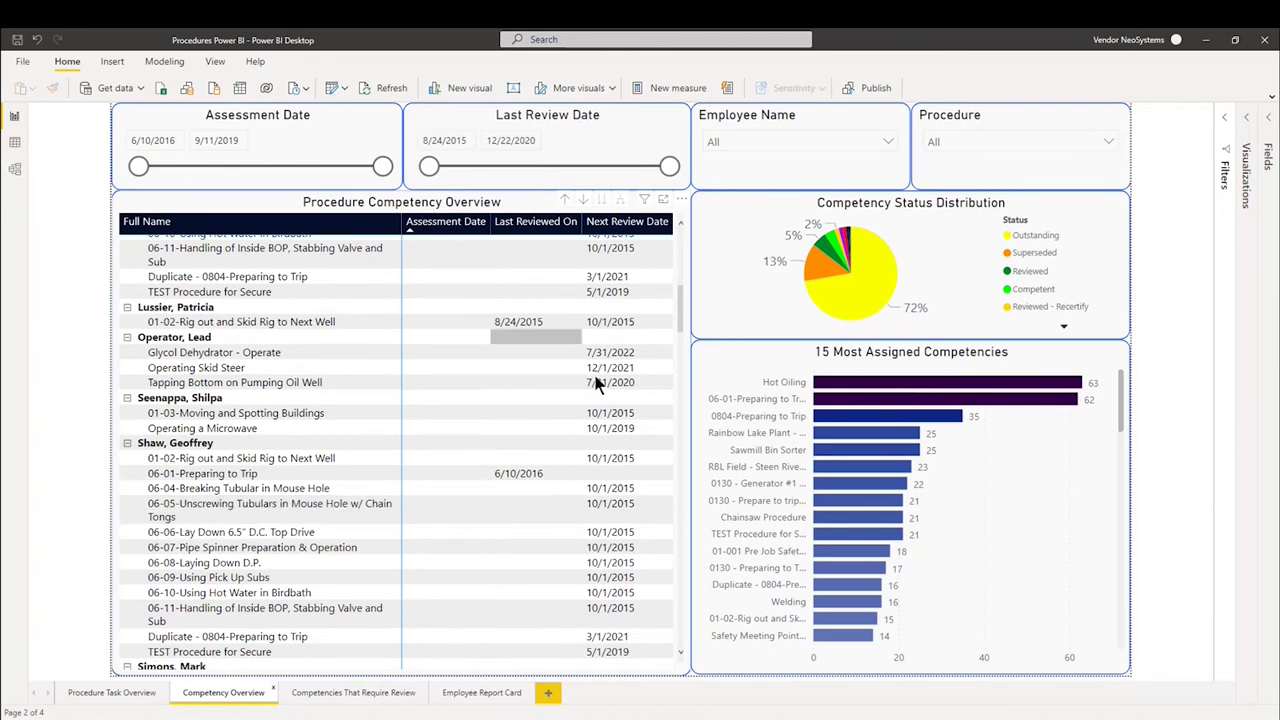
pyautogui.scroll(10, 528, 556)
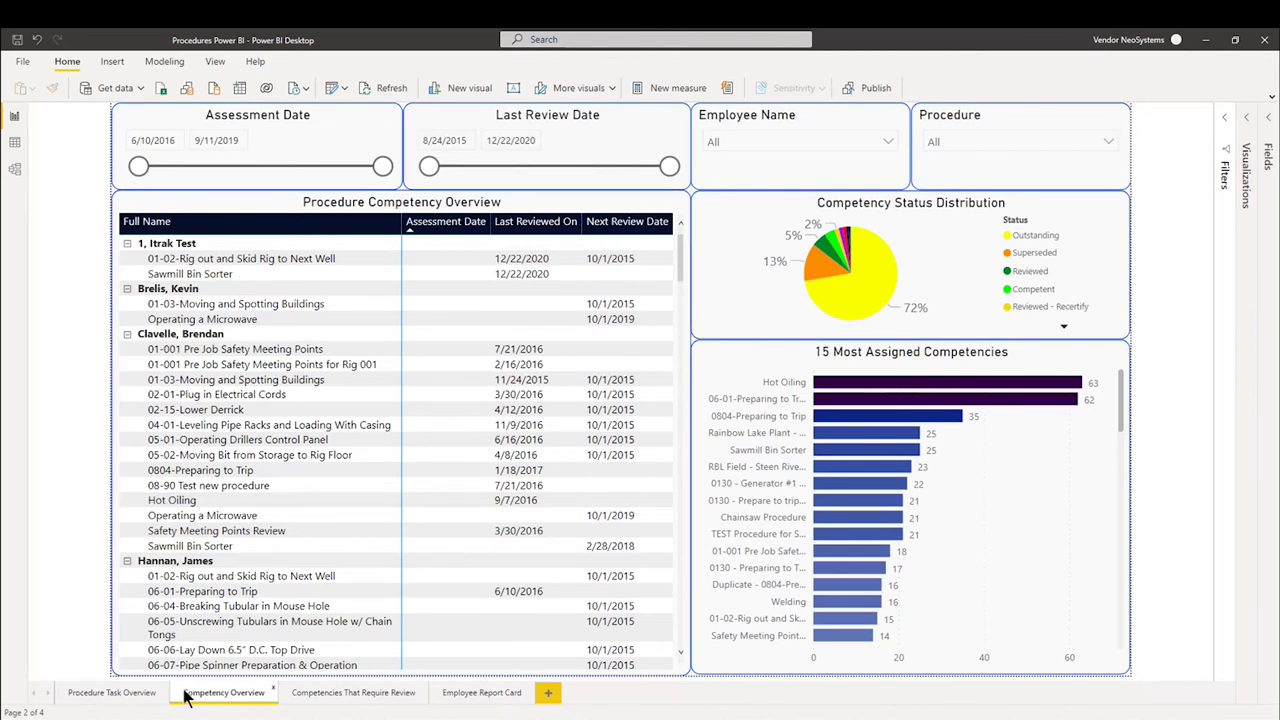
pyautogui.click(323, 697)
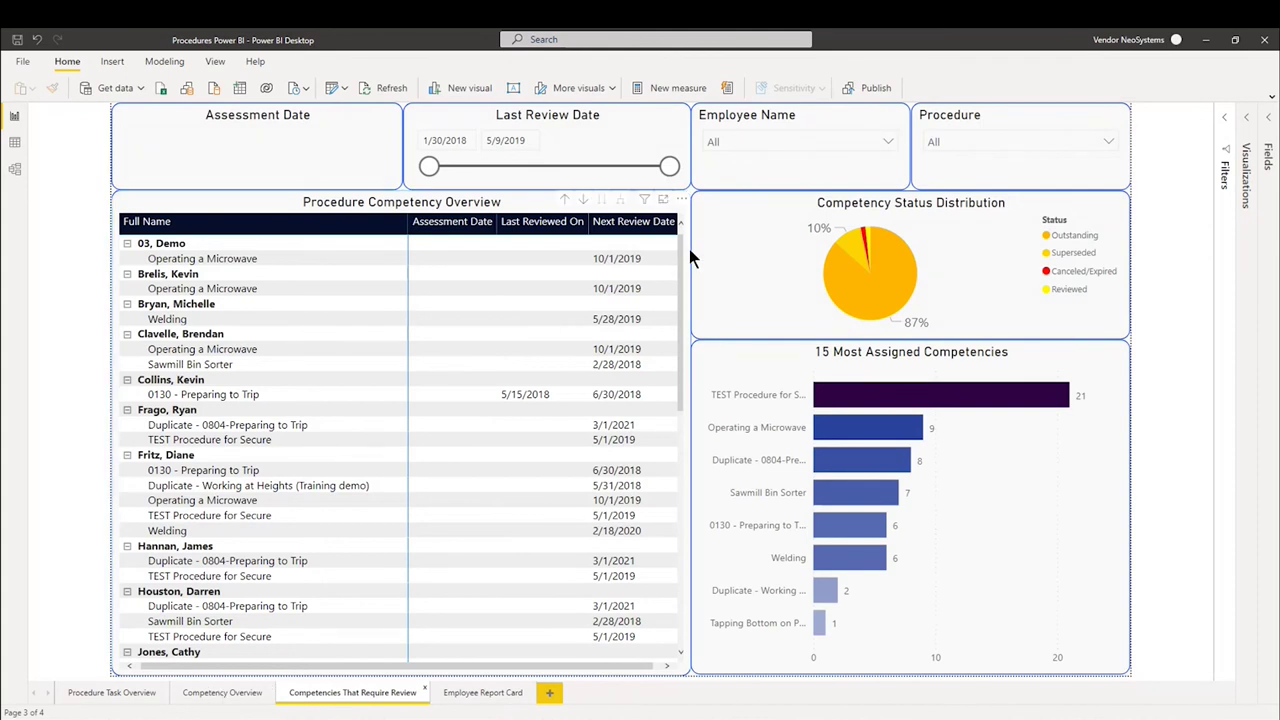
# Select the Competency Status Distribution pie and scroll the review-date table down and back up
pyautogui.click(1074, 230)
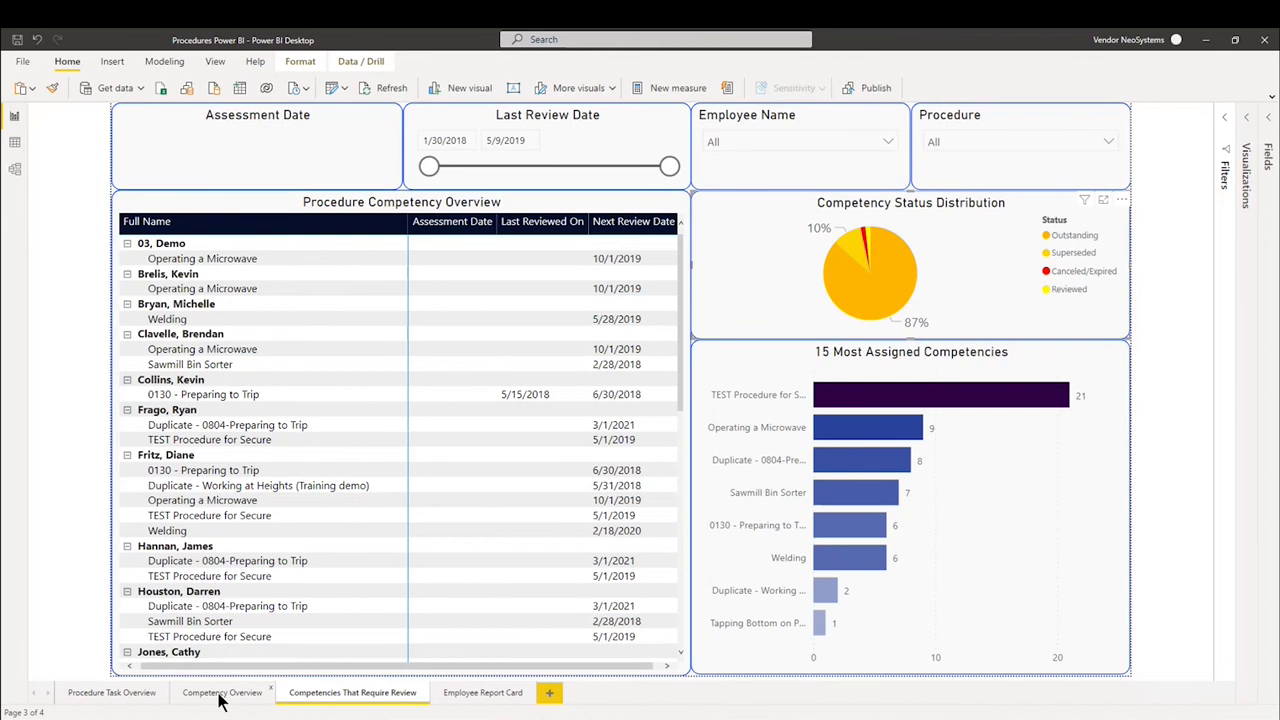
pyautogui.scroll(-12, 365, 390)
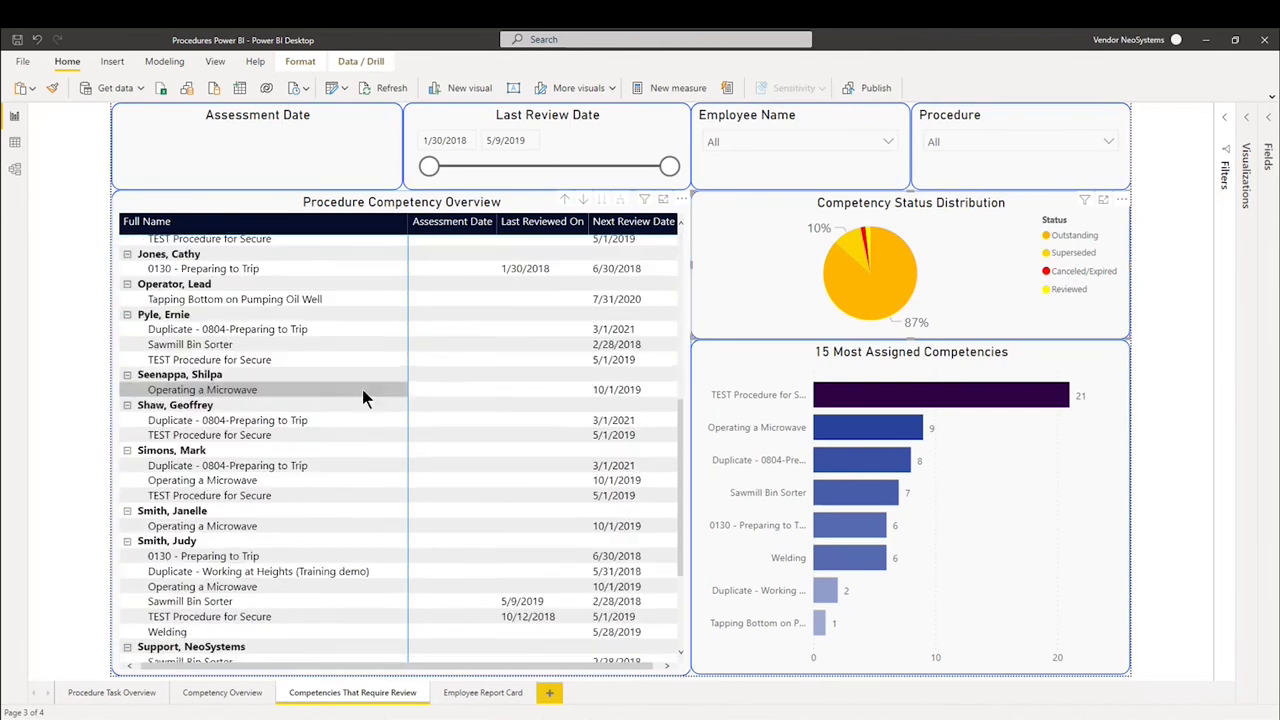
pyautogui.scroll(12, 250, 505)
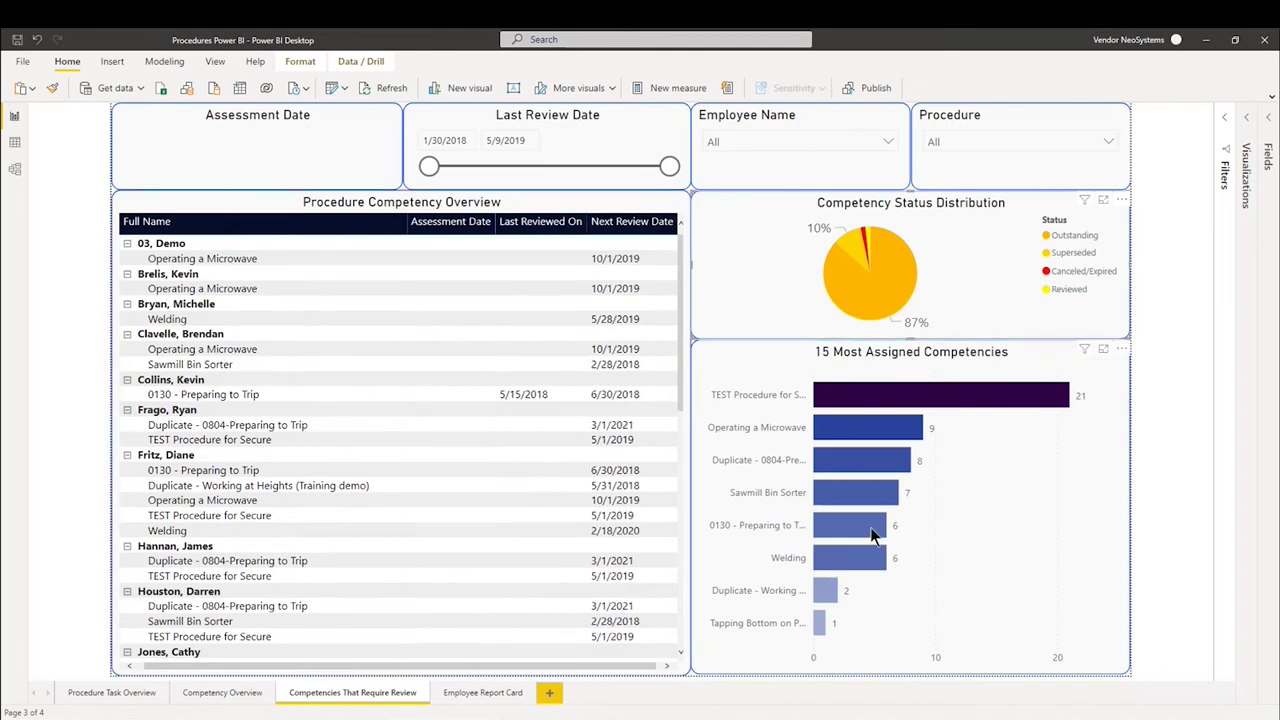
# Switch to the Employee Report Card page and glance at the Employee Name slicer list
pyautogui.click(474, 698)
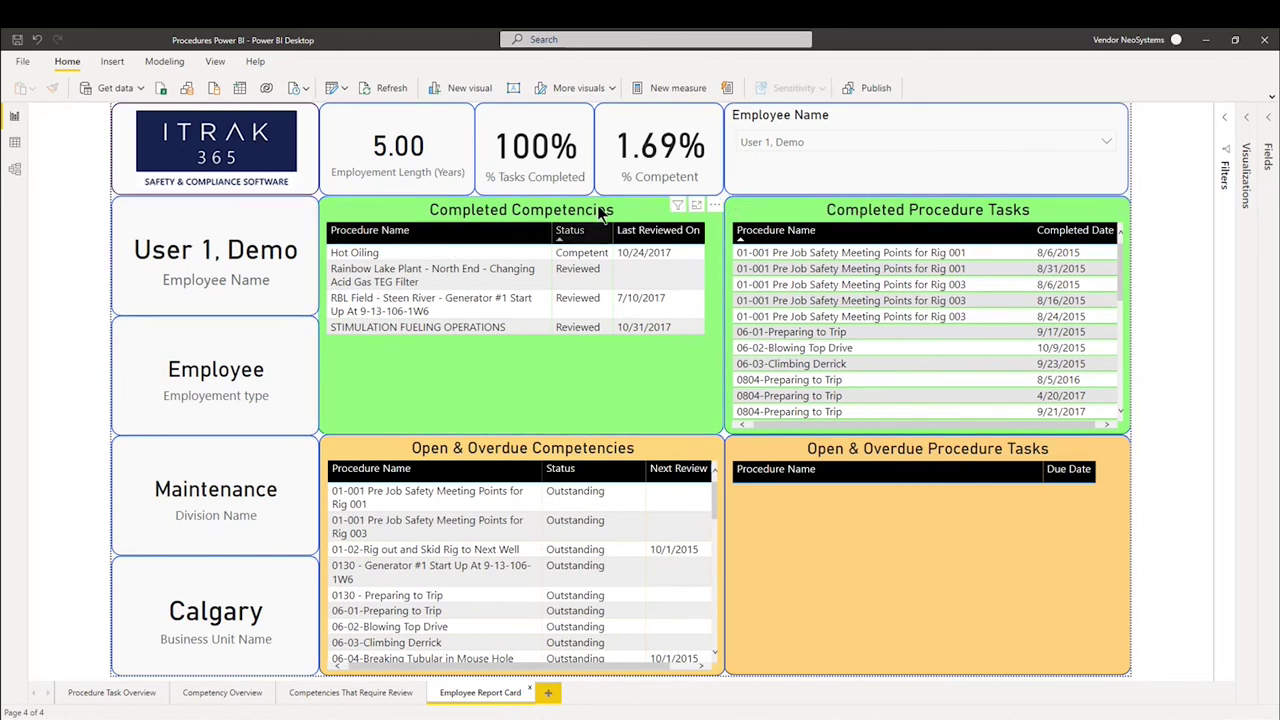
pyautogui.click(786, 141)
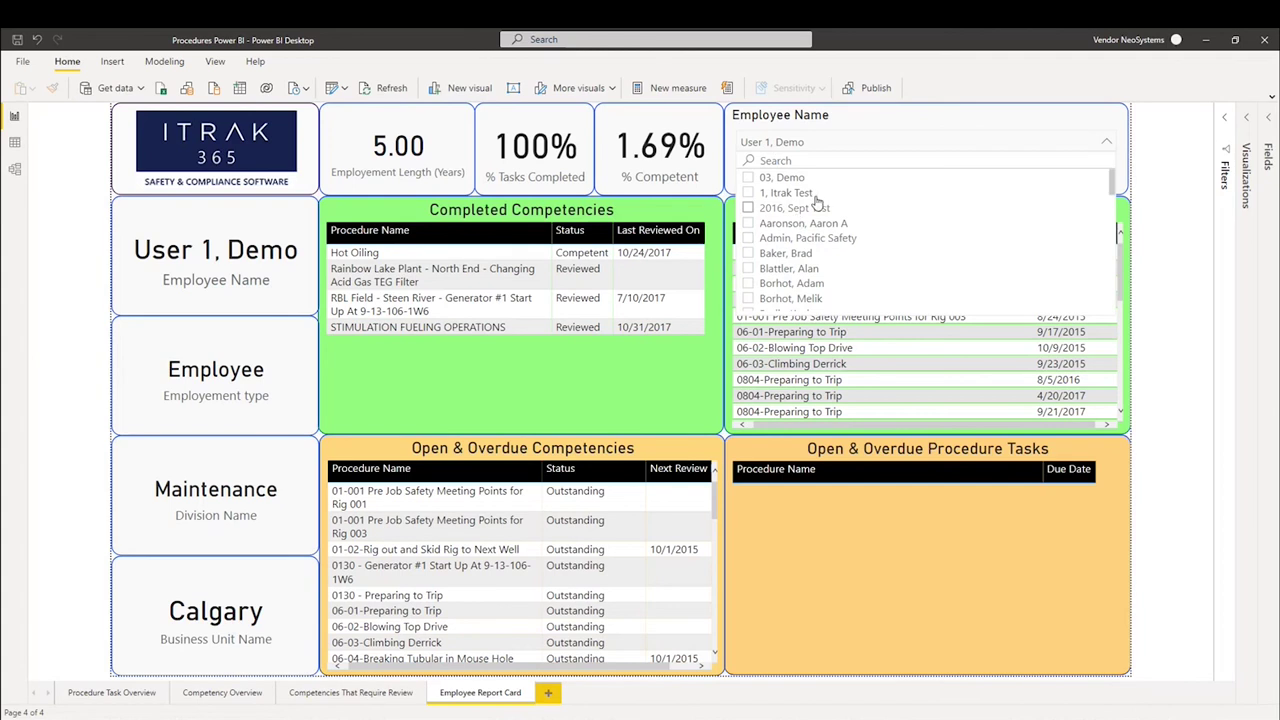
pyautogui.click(811, 141)
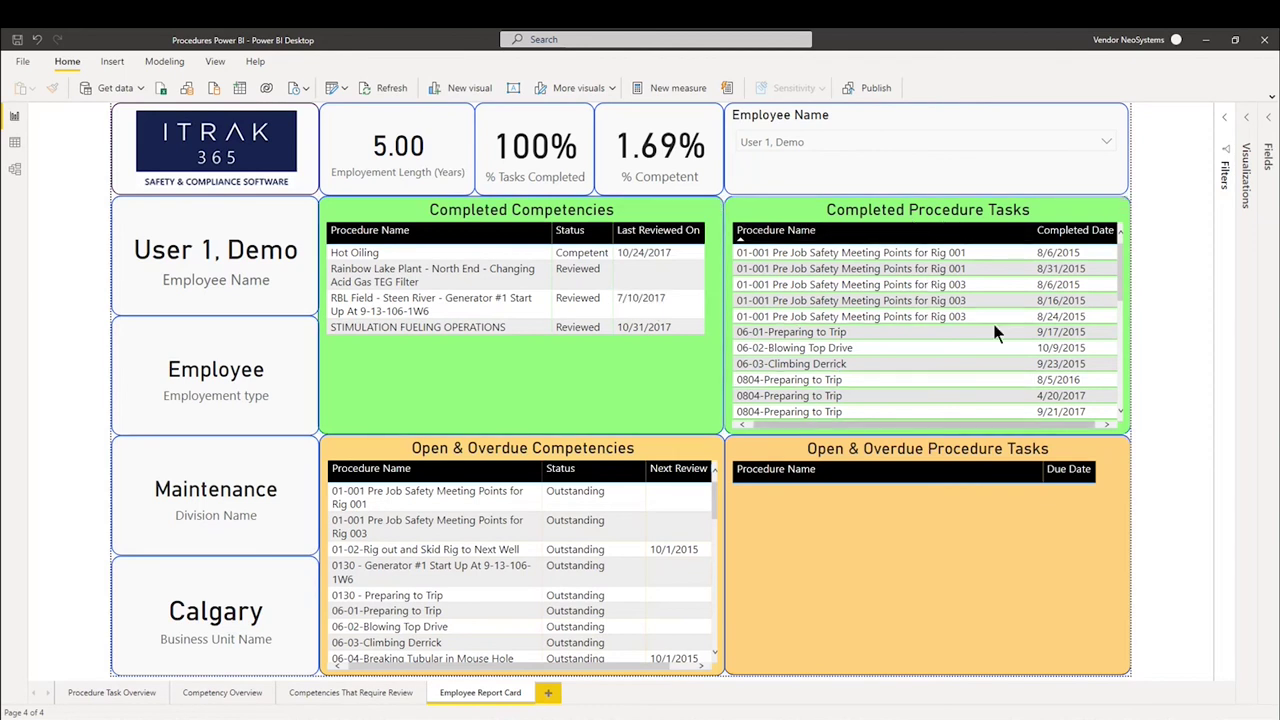
# Scroll the report card tables and open, then dismiss, the Open & Overdue Competencies menu
pyautogui.scroll(-5, 984, 325)
pyautogui.scroll(5, 975, 383)
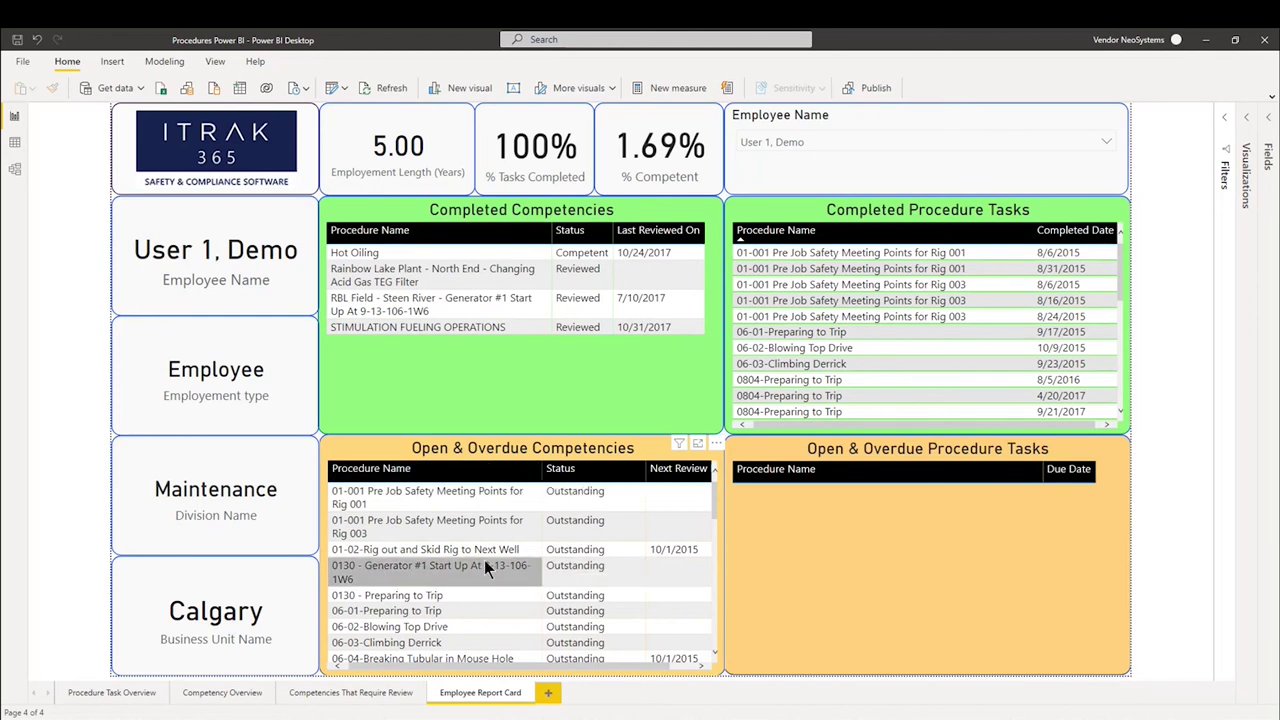
pyautogui.scroll(-10, 484, 560)
pyautogui.scroll(10, 506, 660)
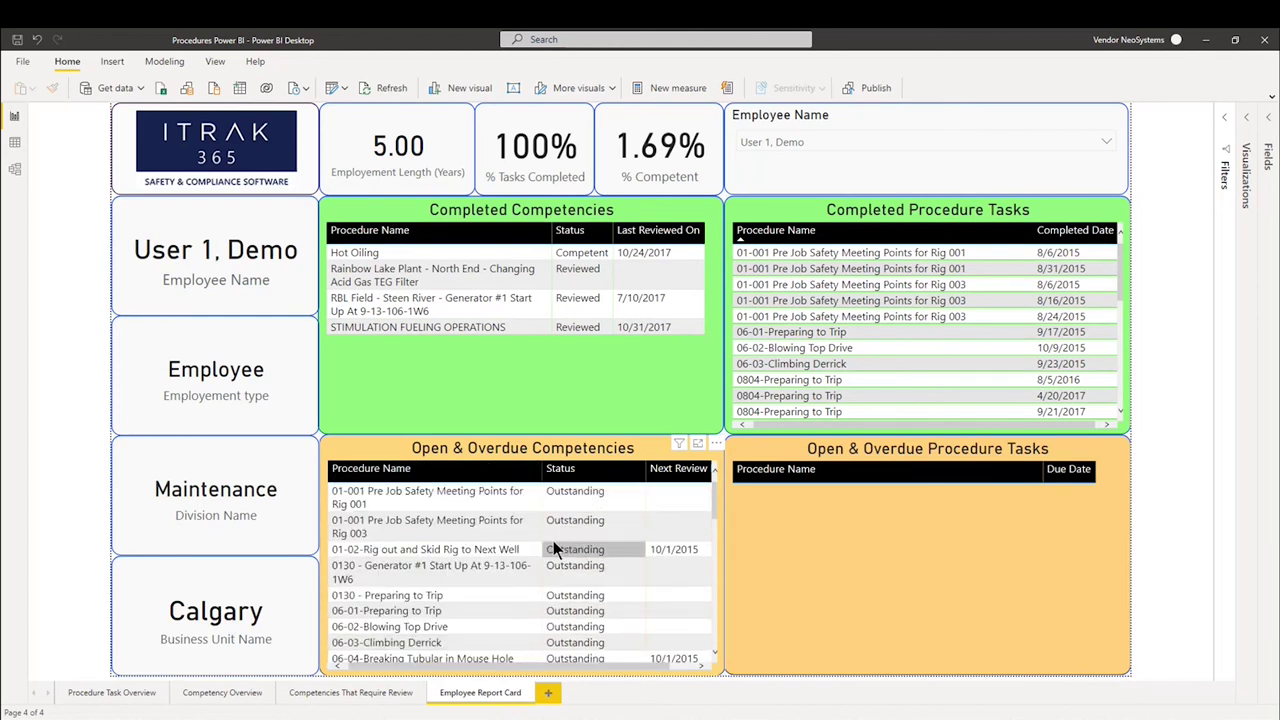
pyautogui.scroll(-8, 553, 541)
pyautogui.scroll(6, 527, 602)
pyautogui.click(716, 443)
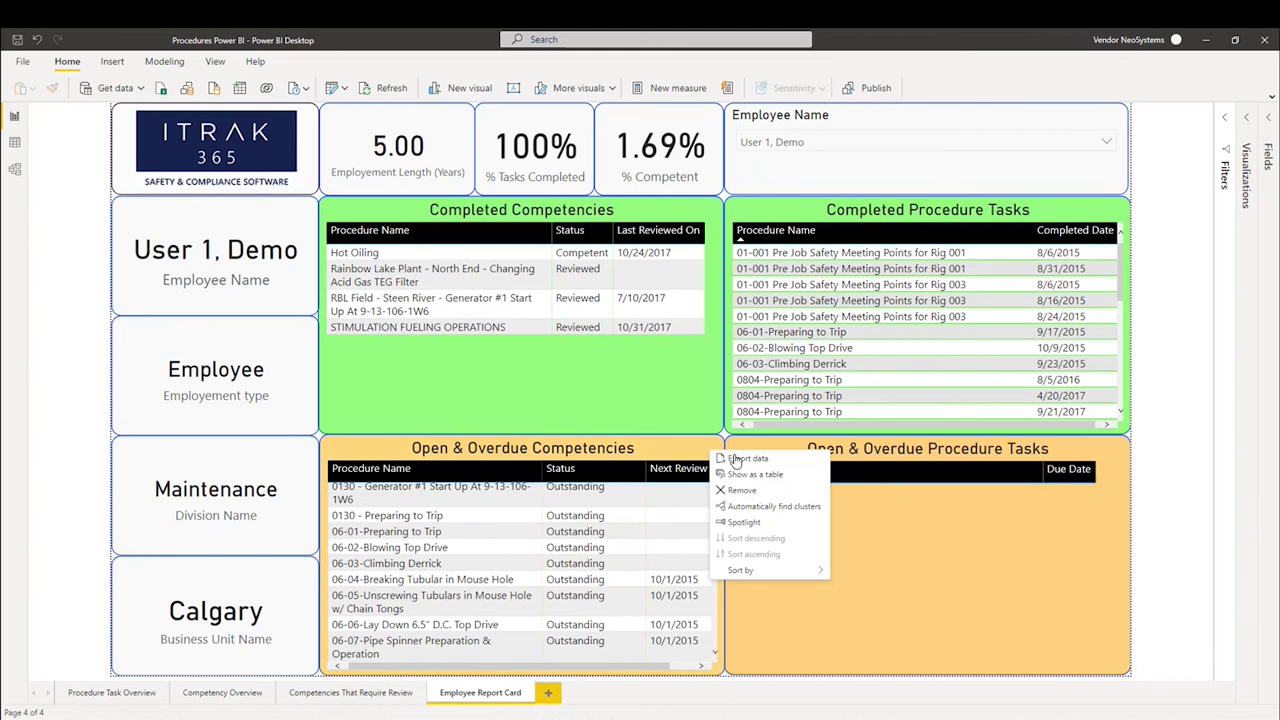
pyautogui.click(958, 553)
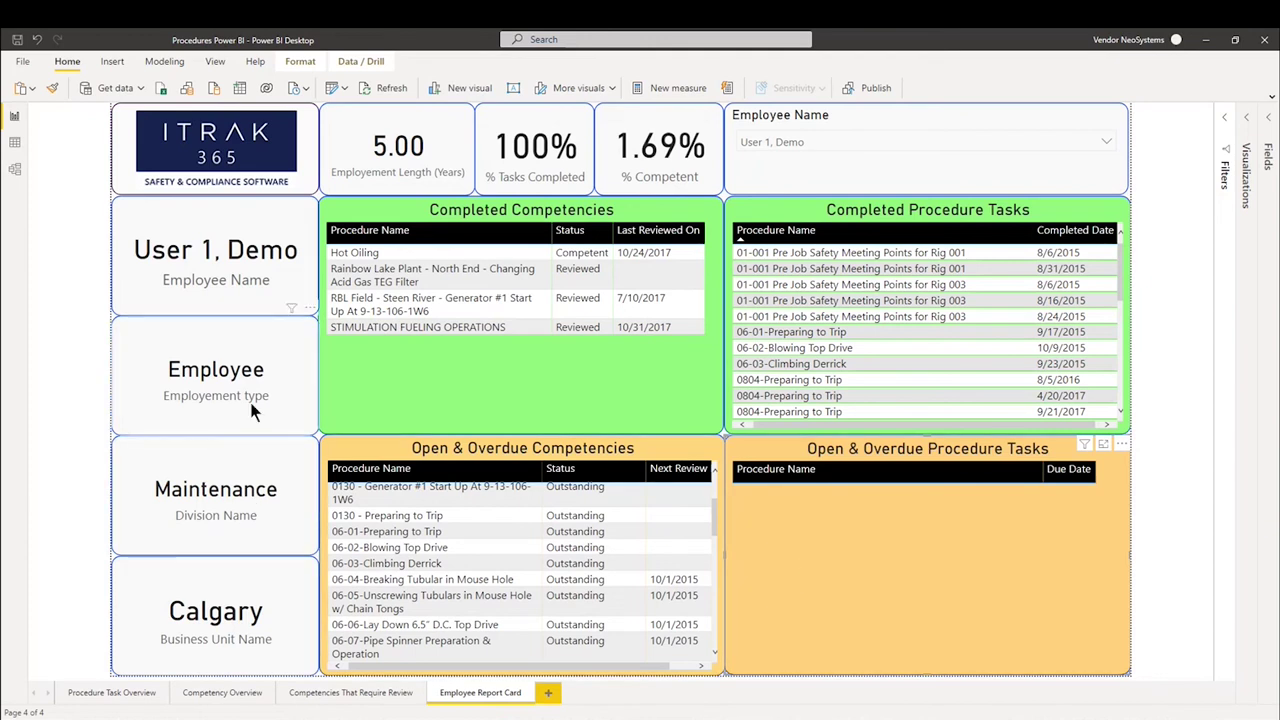
# Filter the report card to two individual employees in turn, then reset Employee Name to All
pyautogui.moveTo(175, 383)
pyautogui.mouseDown()
pyautogui.moveTo(255, 392)
pyautogui.moveTo(171, 374)
pyautogui.mouseUp()
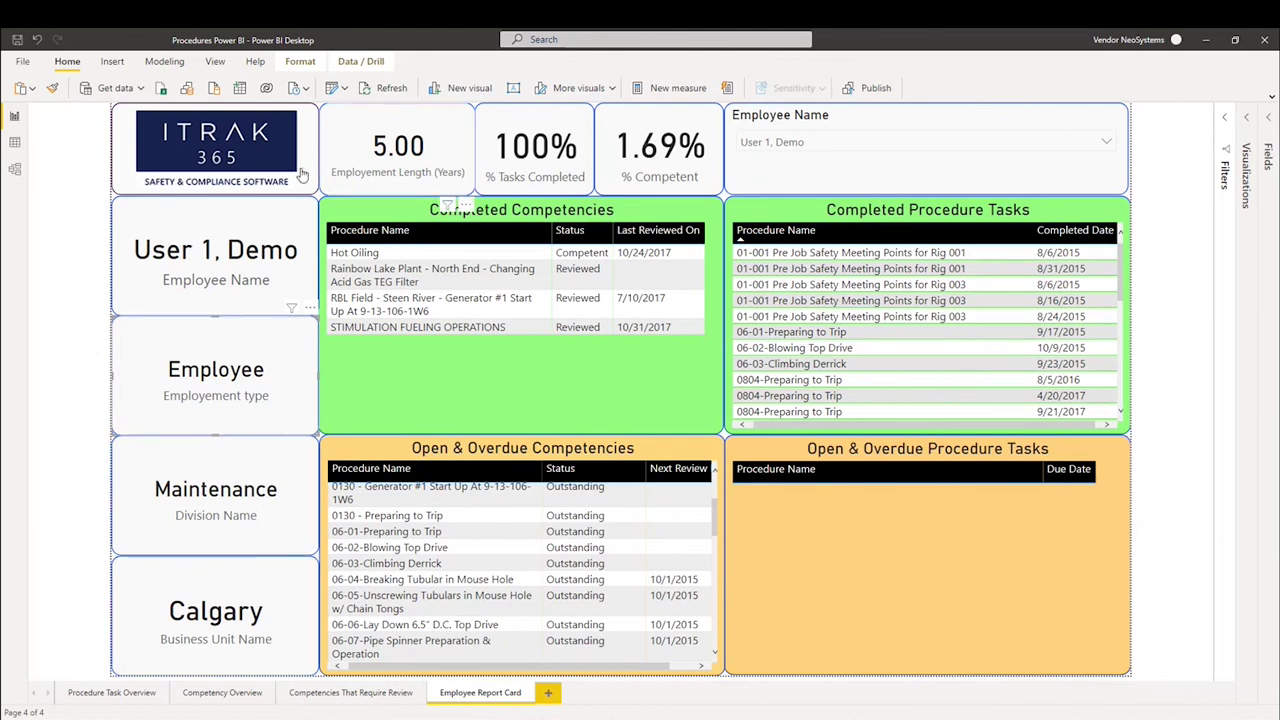
pyautogui.click(800, 145)
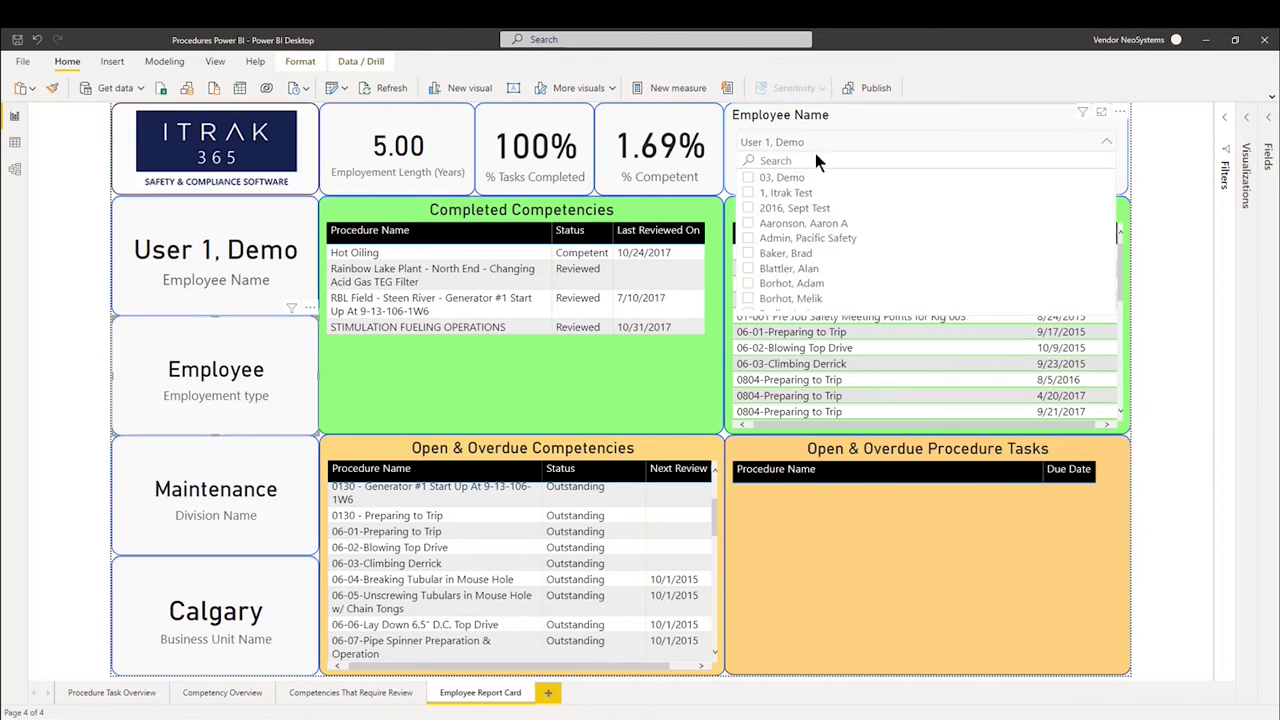
pyautogui.click(838, 224)
pyautogui.click(835, 225)
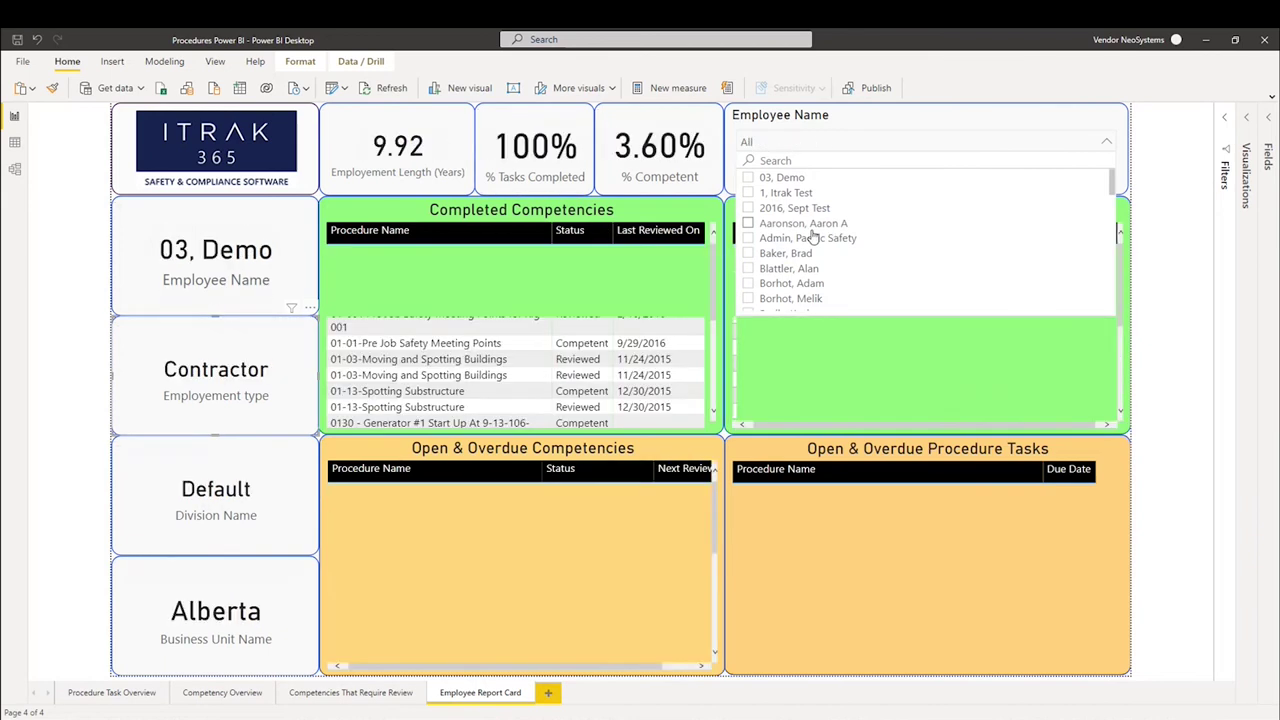
pyautogui.scroll(-5, 805, 240)
pyautogui.click(803, 198)
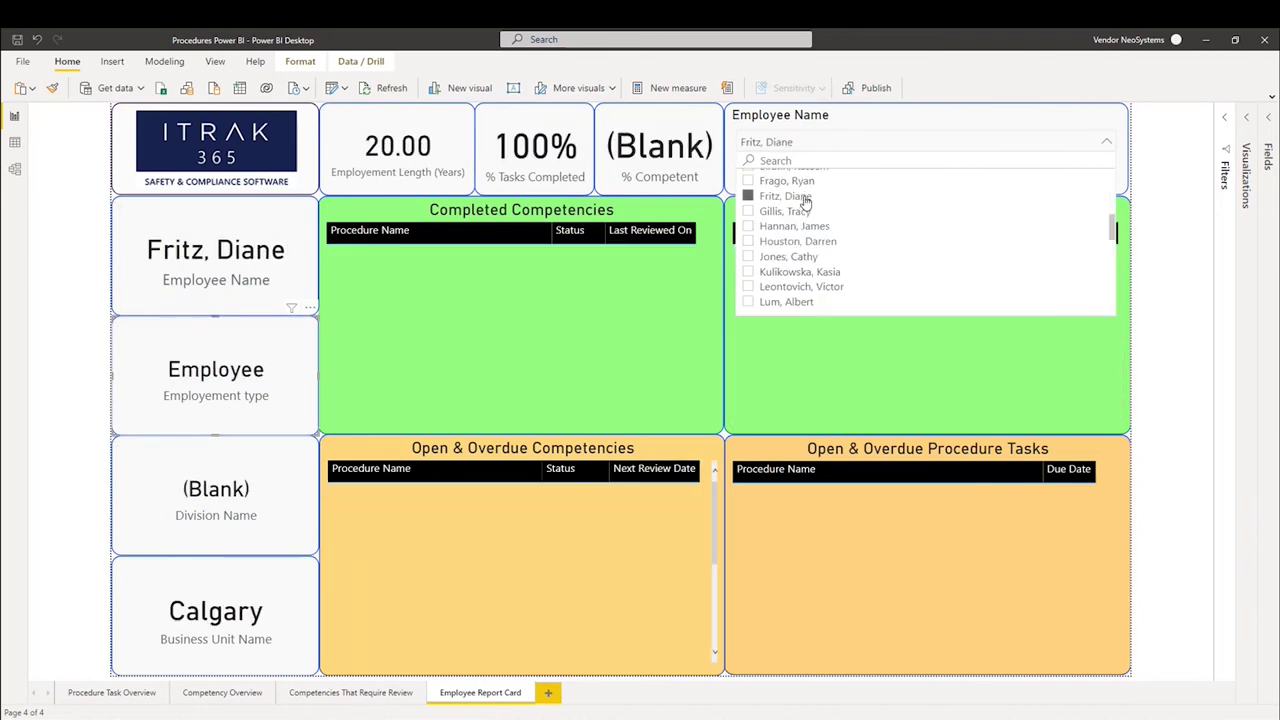
pyautogui.click(597, 345)
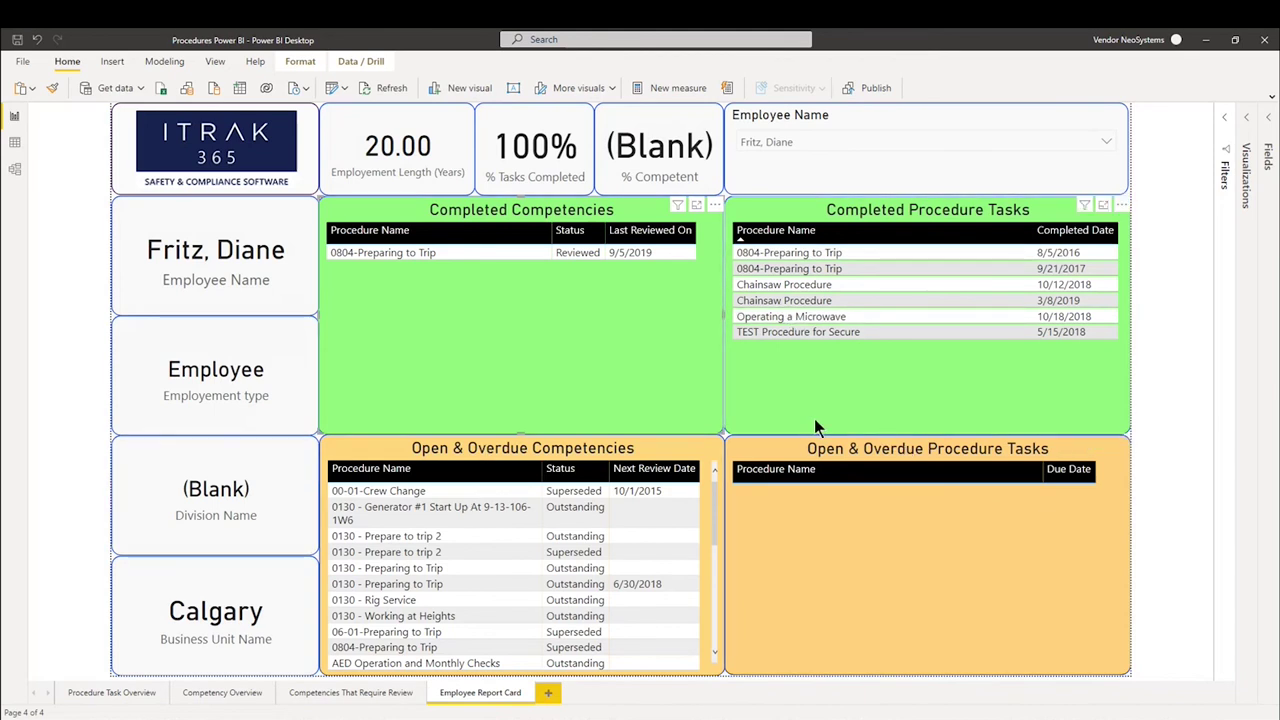
pyautogui.click(873, 143)
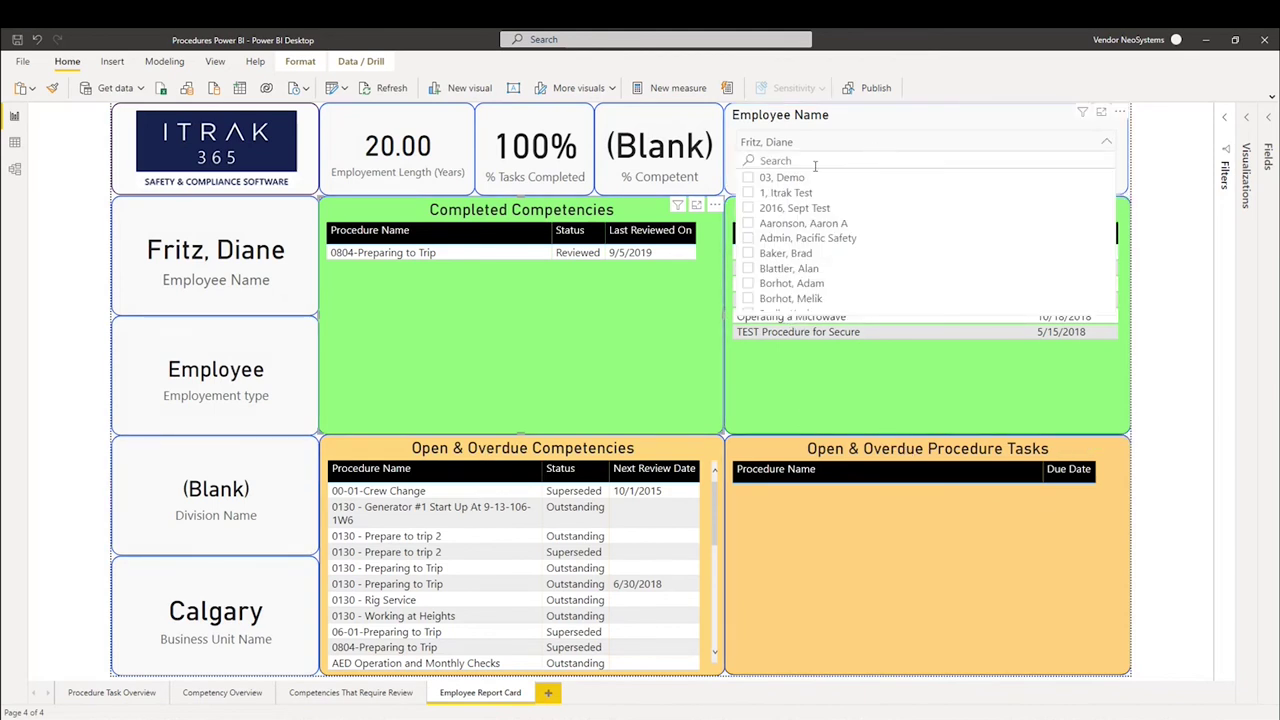
pyautogui.click(785, 178)
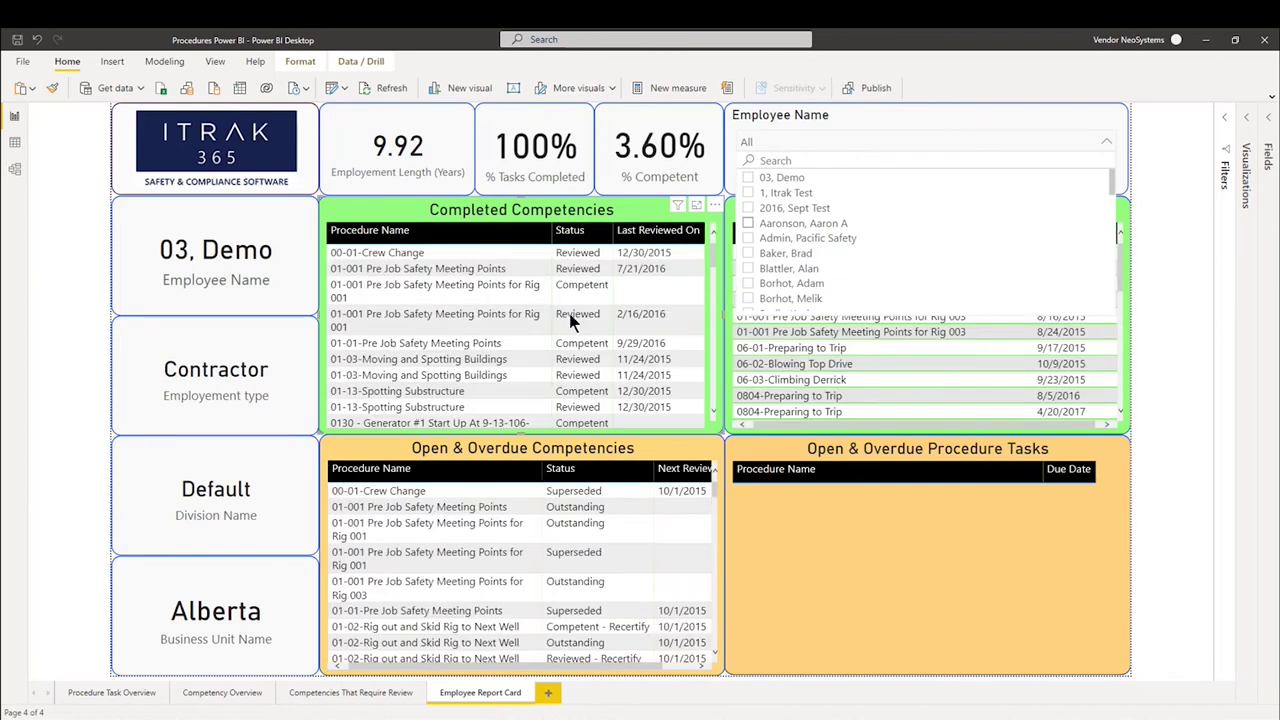
pyautogui.click(39, 362)
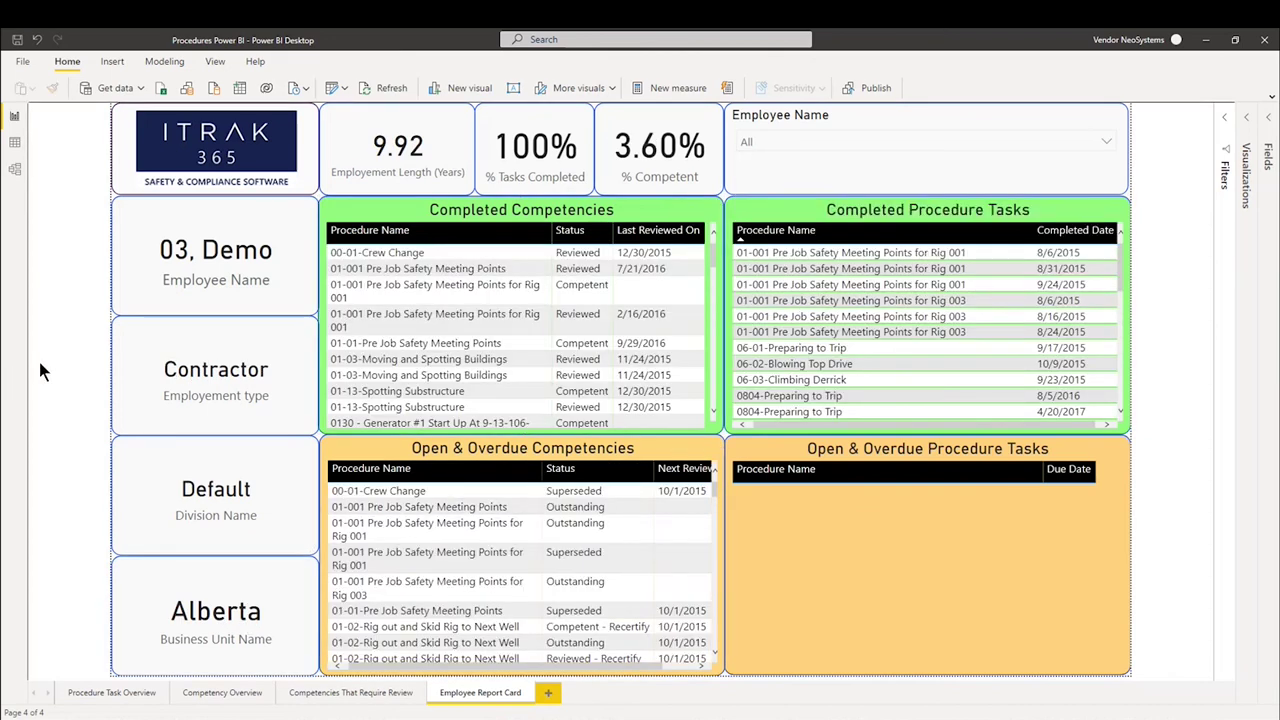
# Return to the Procedure Task Overview page showing all tasks, with the status pie at 72%/28%
pyautogui.click(105, 697)
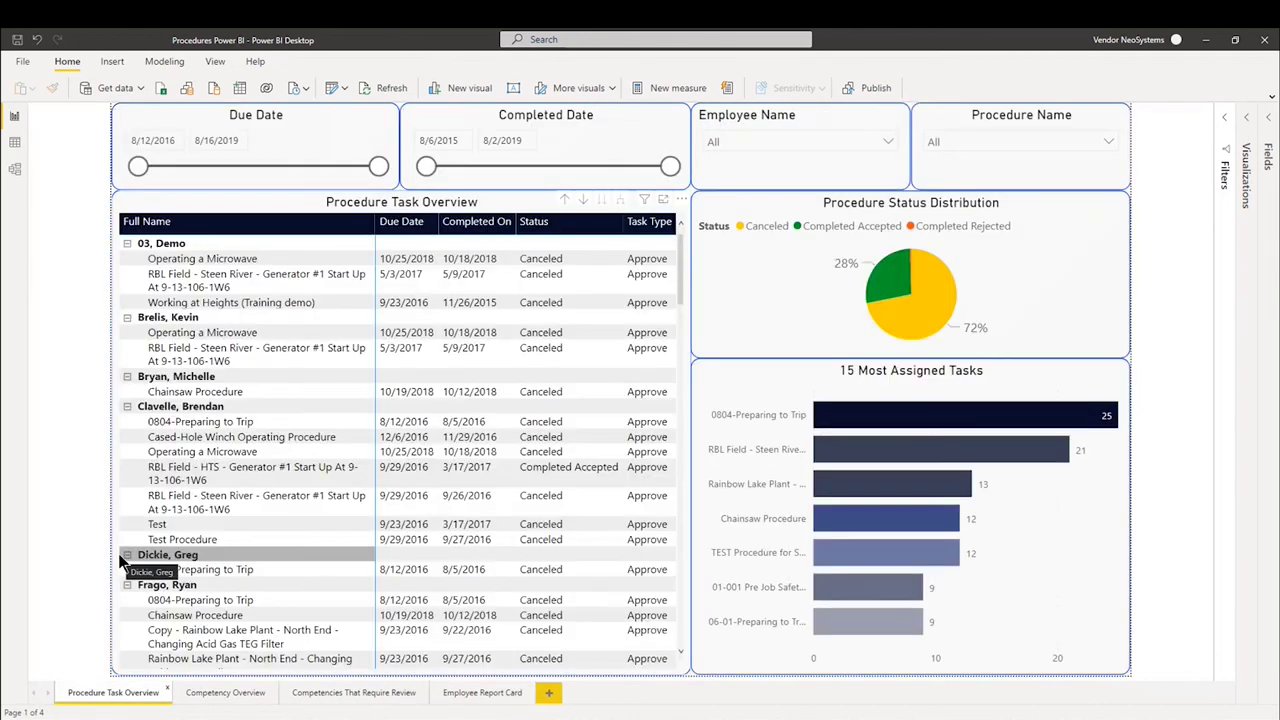